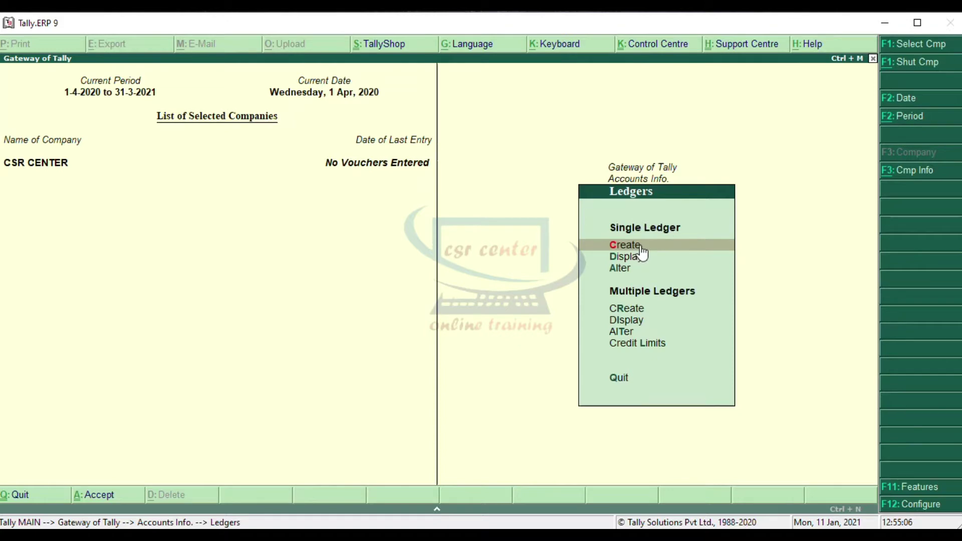
- Open the creation form for a single ledger
click(633, 245)
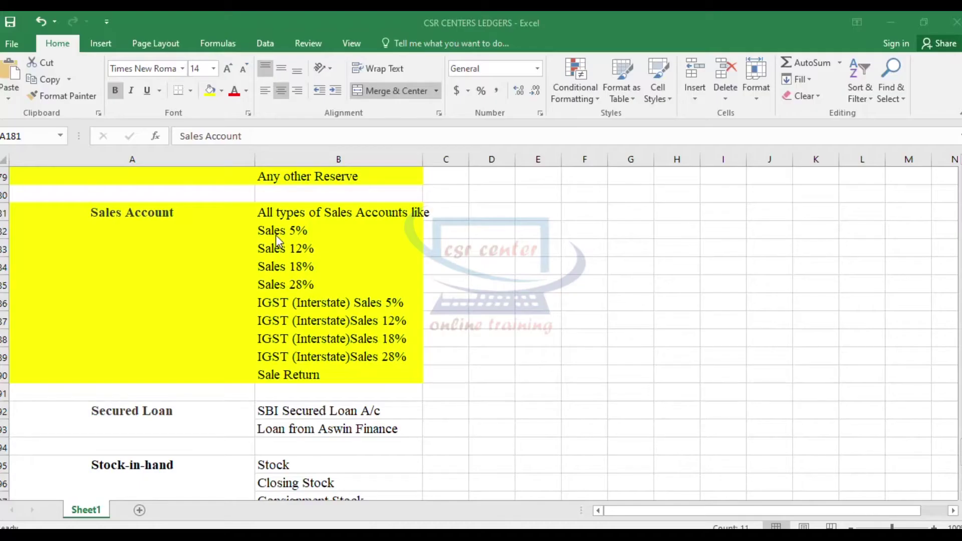
- Examine the Sales Account group and its example ledgers, including the Sales and IGST (Interstate) Sales rates, in the Excel ledger list
click(299, 229)
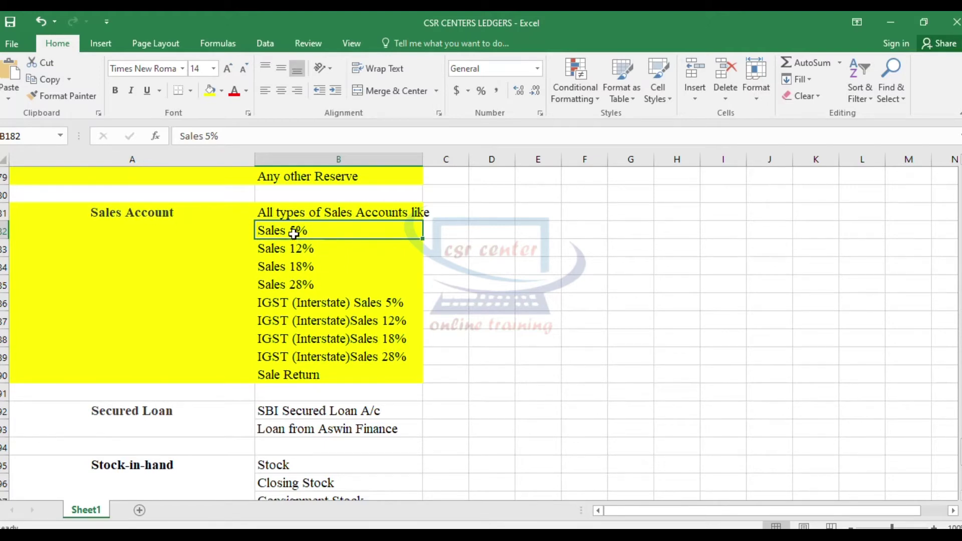
click(340, 269)
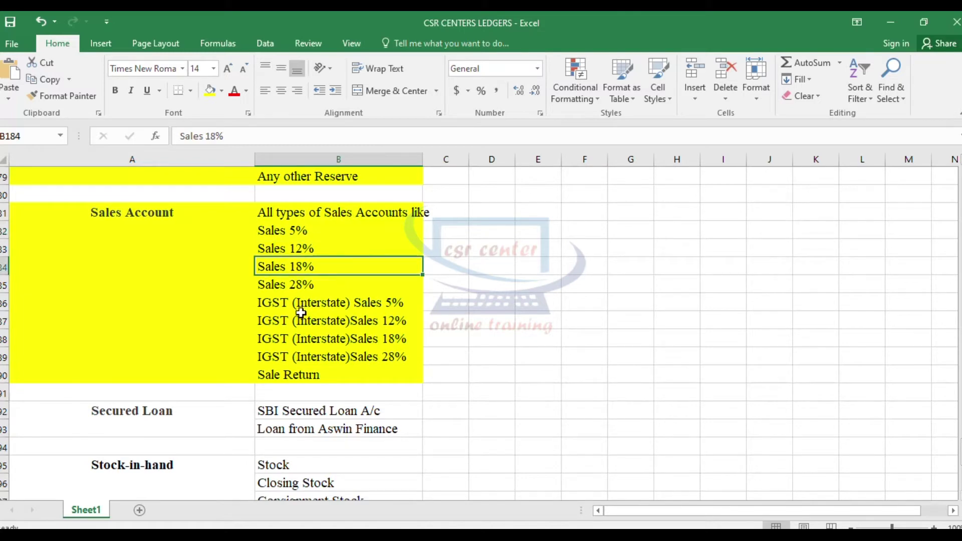
click(400, 305)
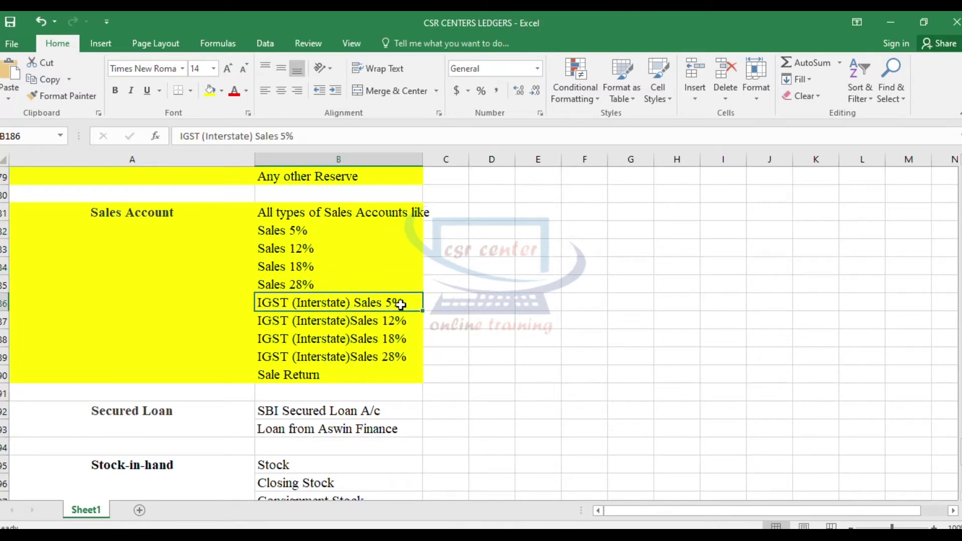
click(334, 325)
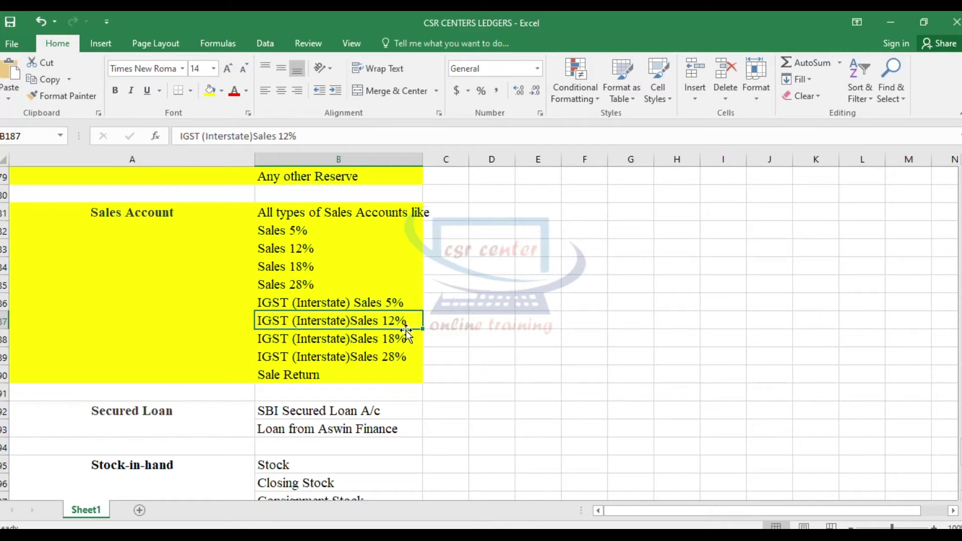
click(369, 339)
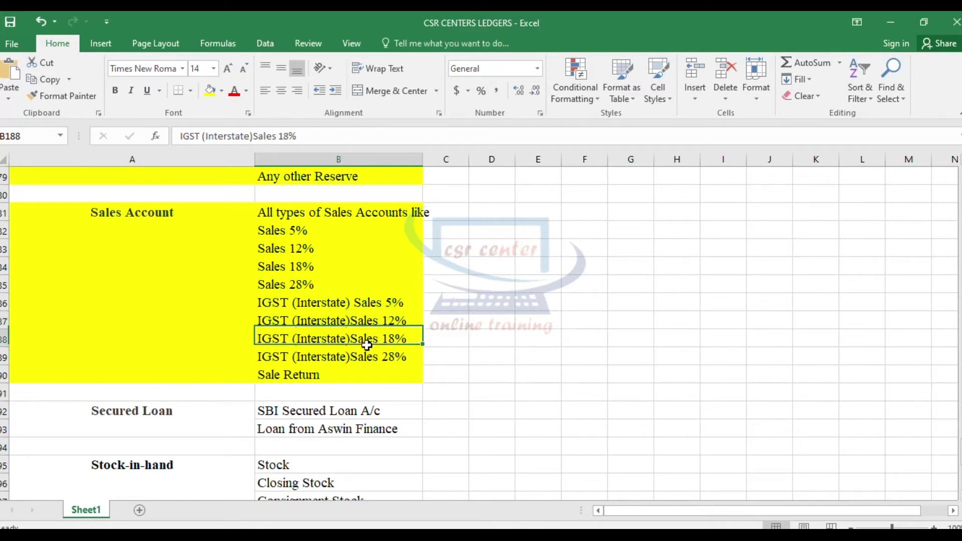
click(367, 359)
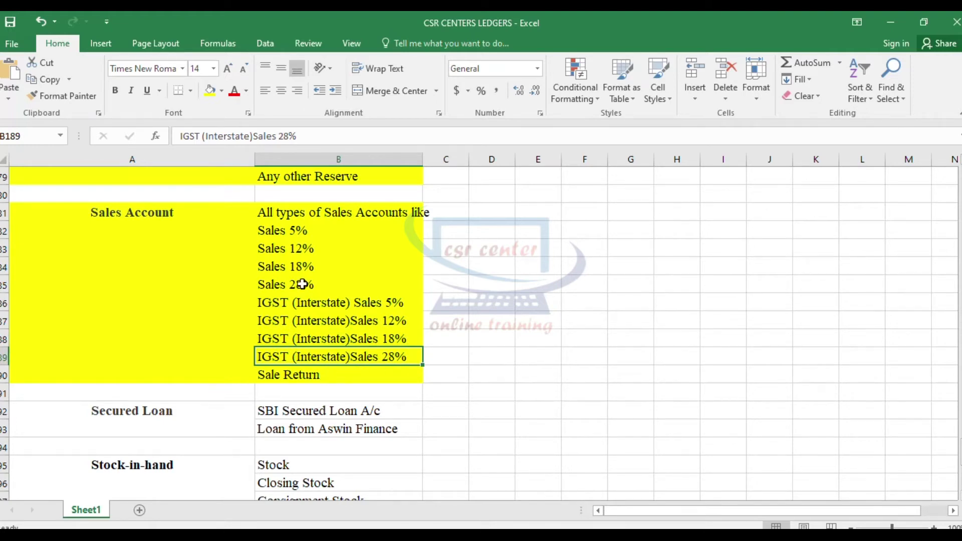
click(180, 218)
mouse_move(180, 219)
mouse_down()
mouse_move(266, 240)
mouse_move(315, 237)
mouse_up()
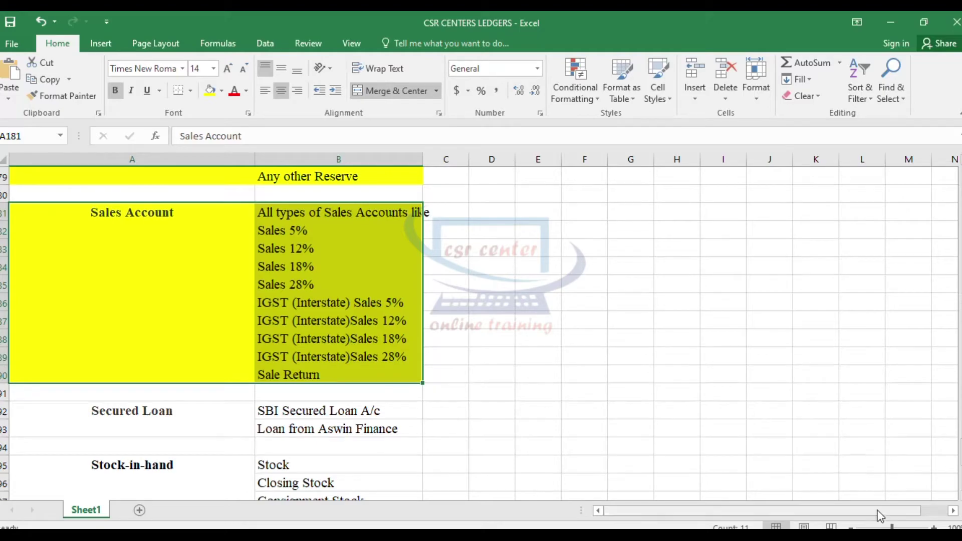
- Switch back to Tally.ERP 9, name the new ledger Sales 5% and place it under the Sales Accounts group
click(869, 534)
click(209, 79)
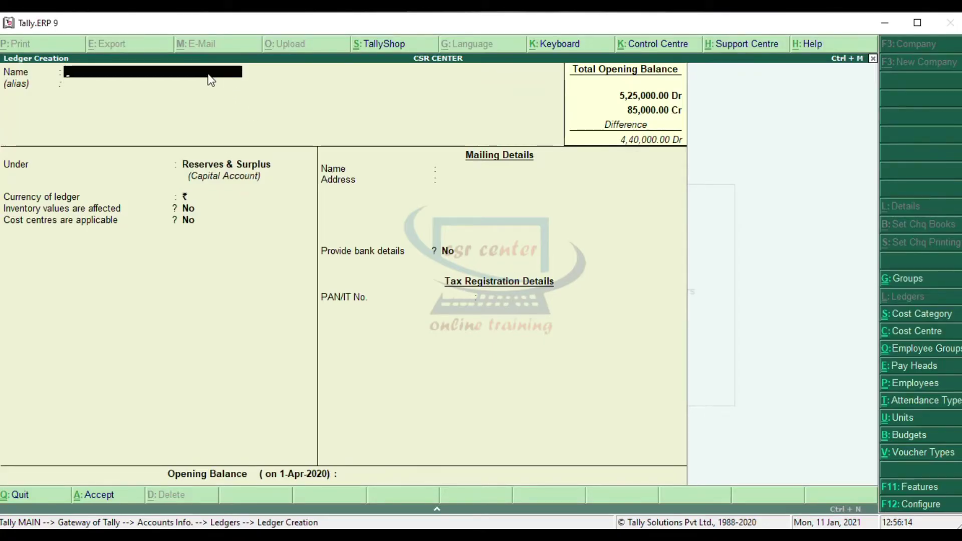
text(Sal)
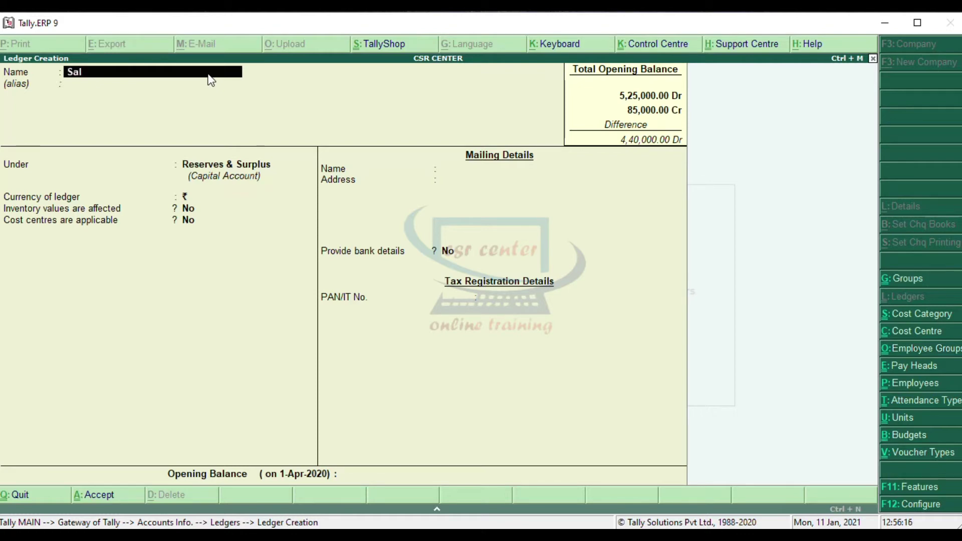
text(es 5%)
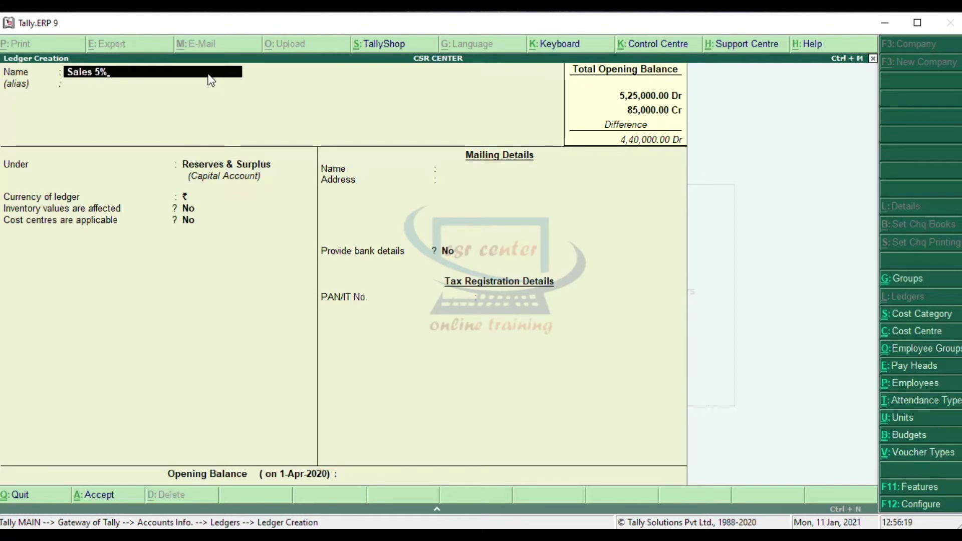
key(Return)
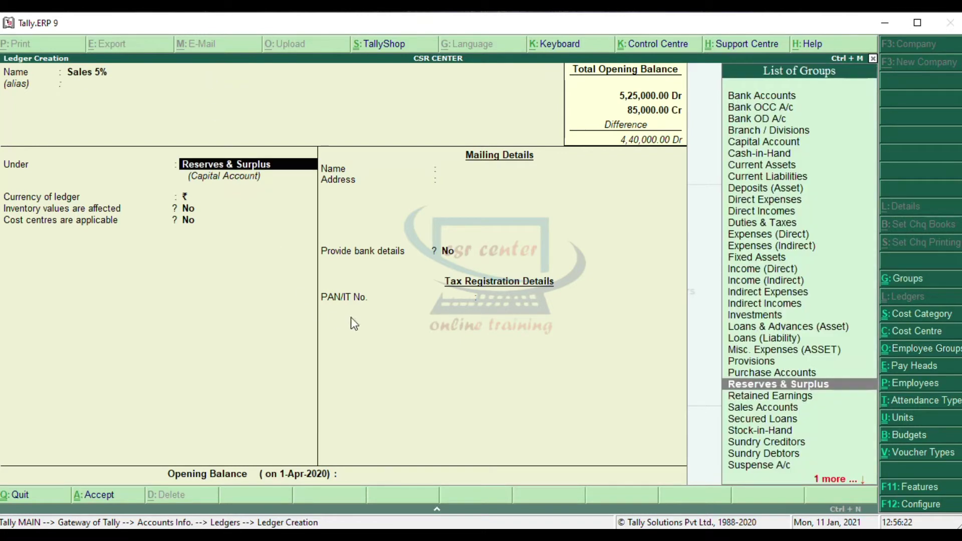
click(753, 408)
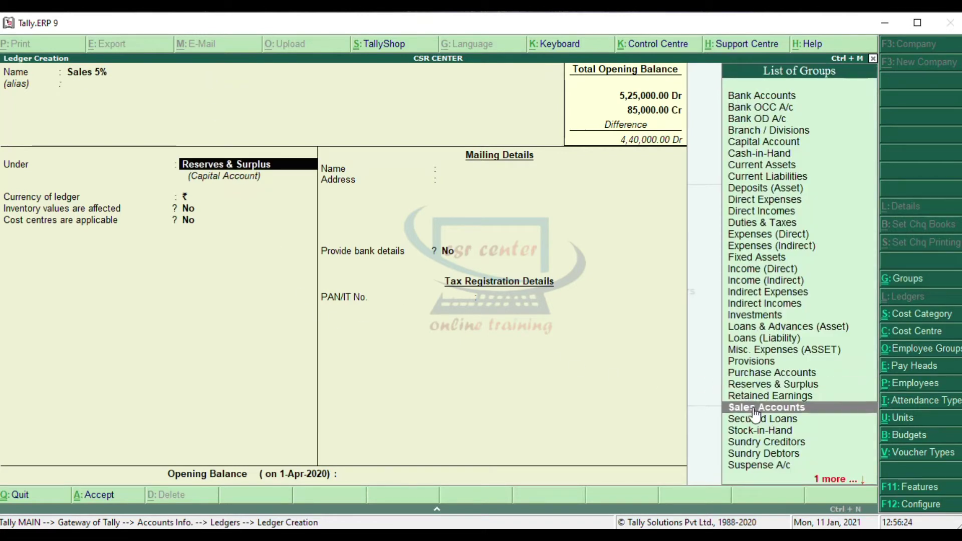
click(753, 410)
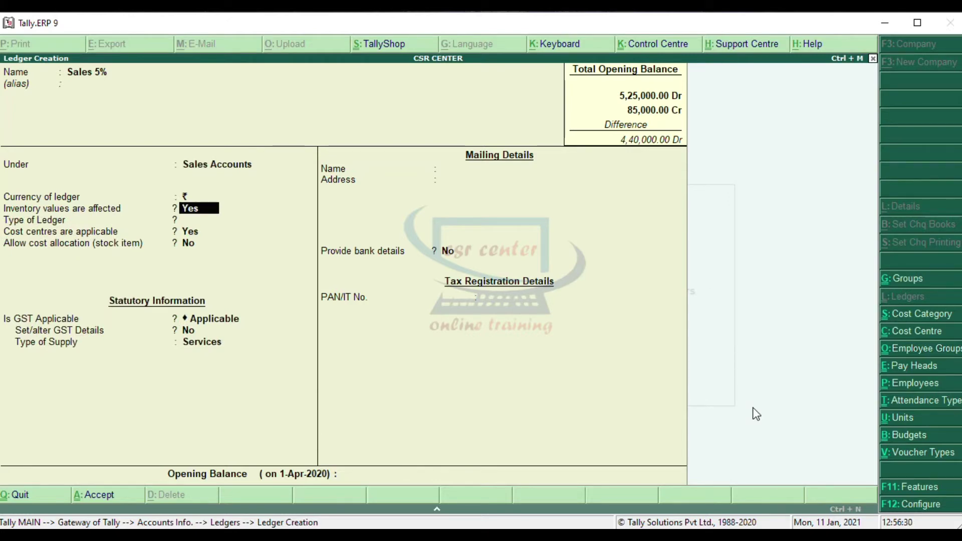
- For the Sales 5% ledger, set inventory values, cost centres and cost allocation to No, and the ledger type to Not Applicable
text(n)
key(Return)
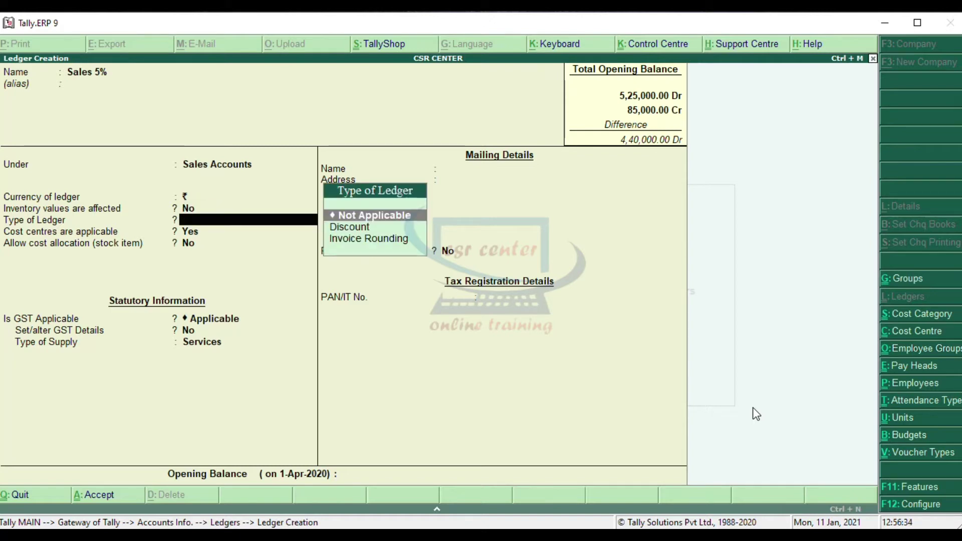
key(Return)
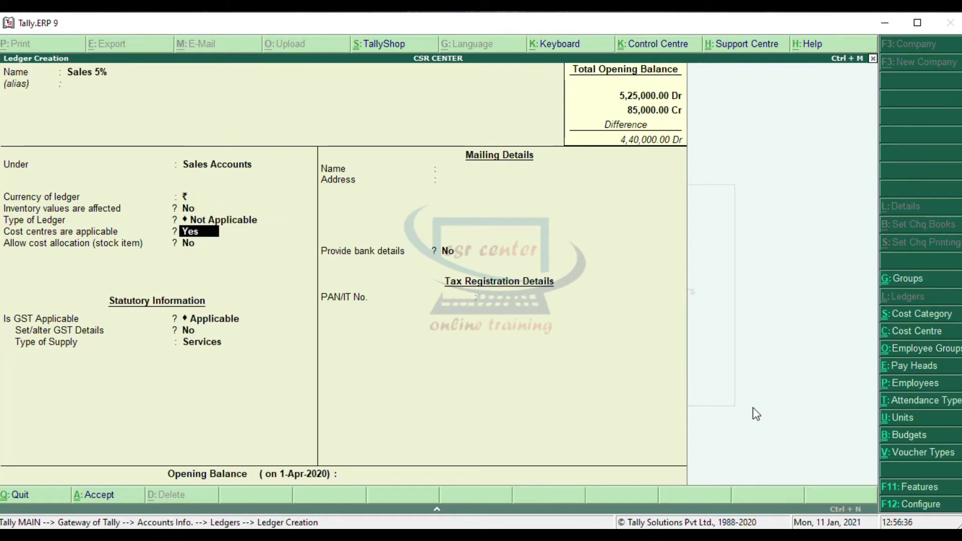
text(n)
key(Return)
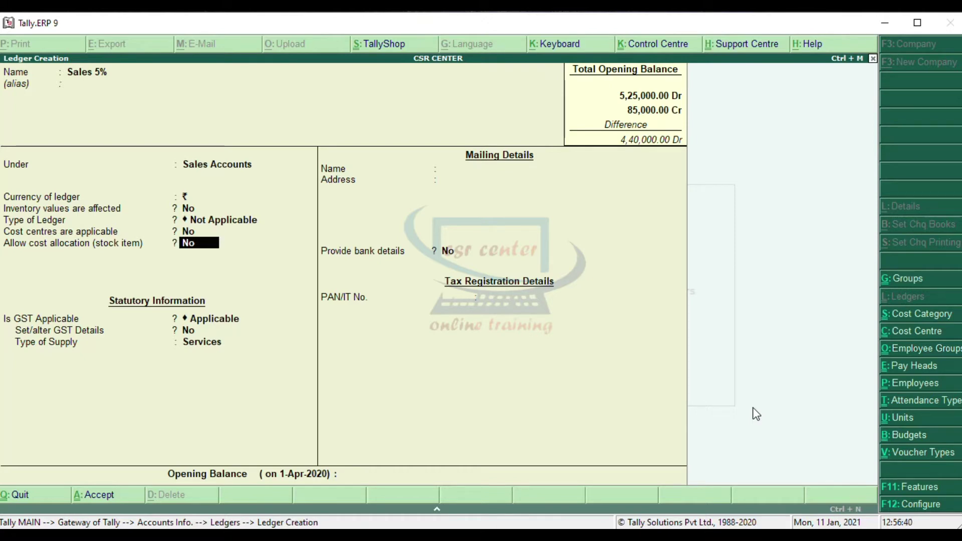
key(Return)
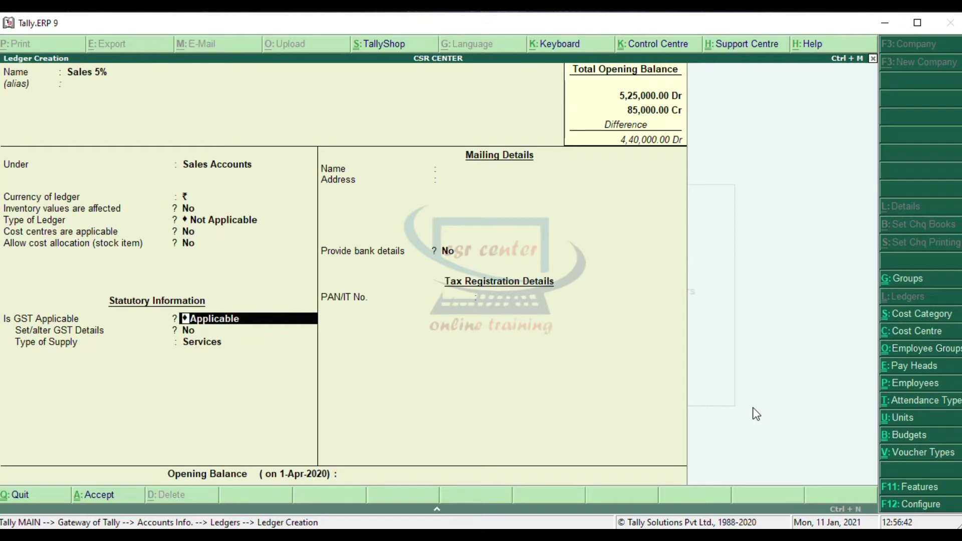
- Set GST and assessable value inclusion to Not Applicable for Sales 5%, and save the ledger without bank details or an opening balance
key(Return)
key(BackSpace)
text(n)
key(Return)
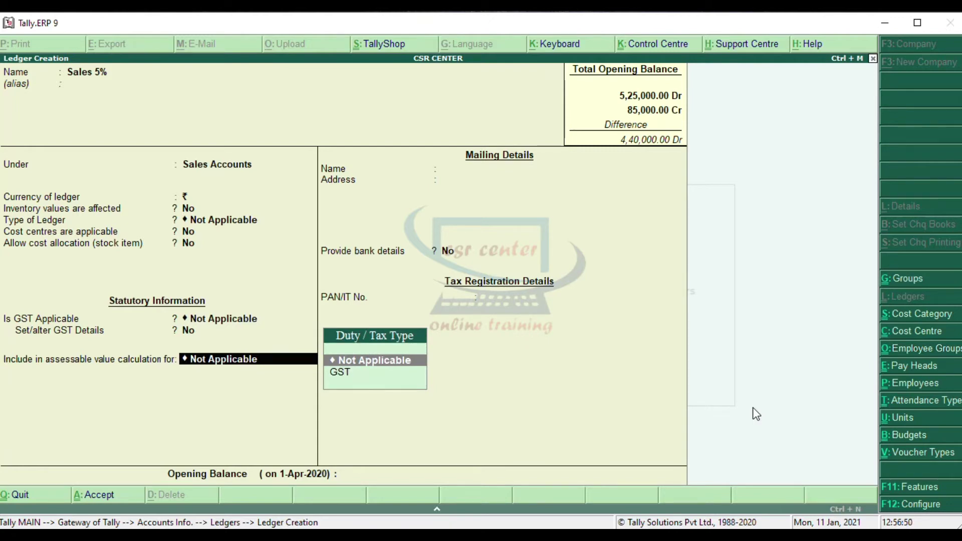
key(Return)
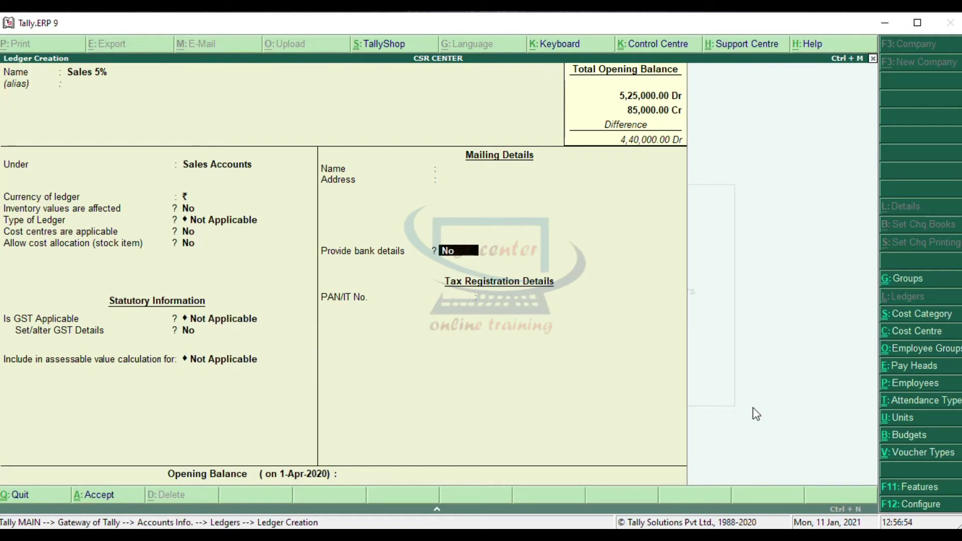
key(Return)
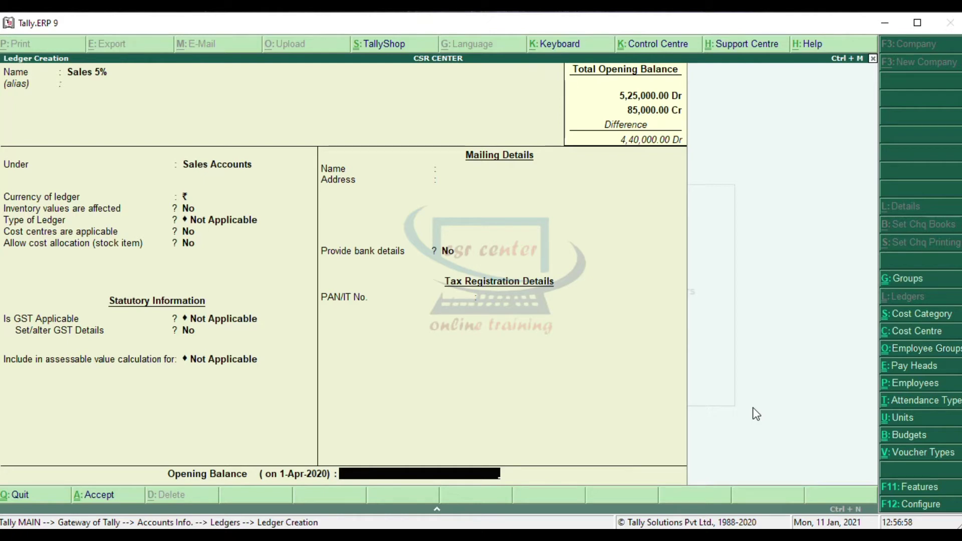
key(Return)
key(Return)
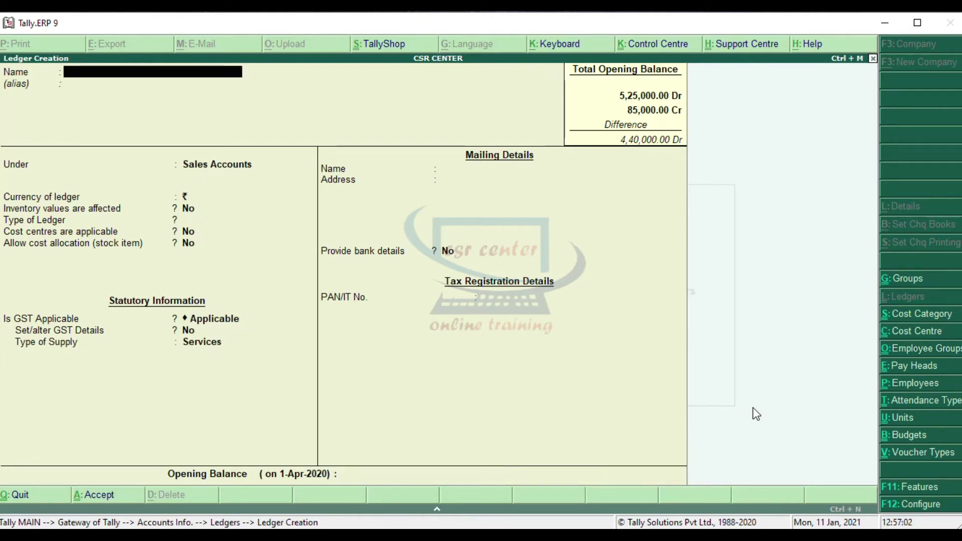
- Name the next ledger Sales 28% and place it under the Sales Accounts group
text(Sales 28%)
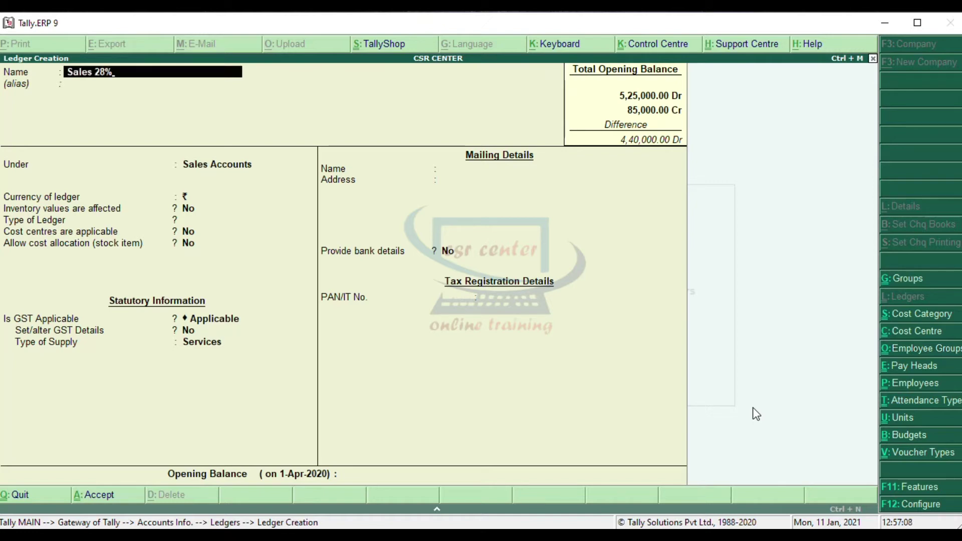
key(Return)
key(Return)
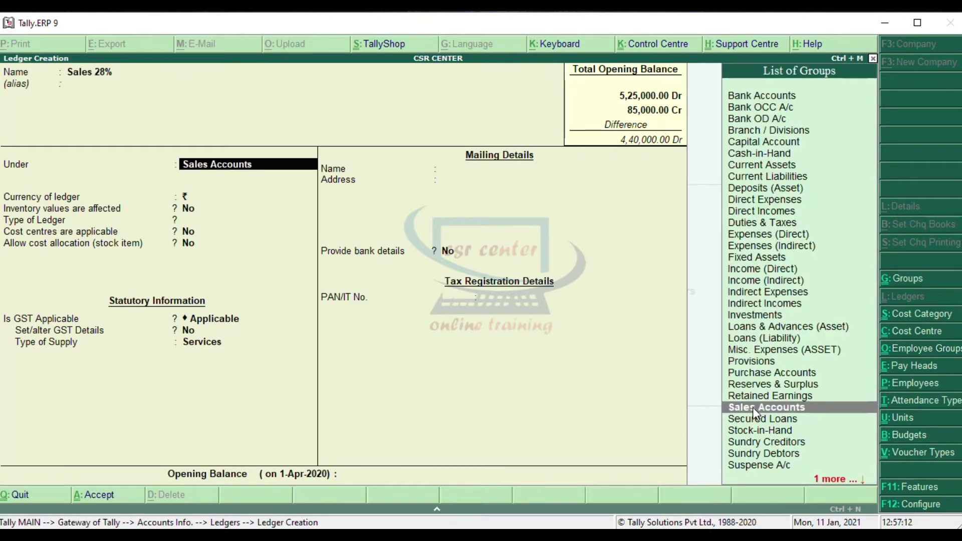
key(Return)
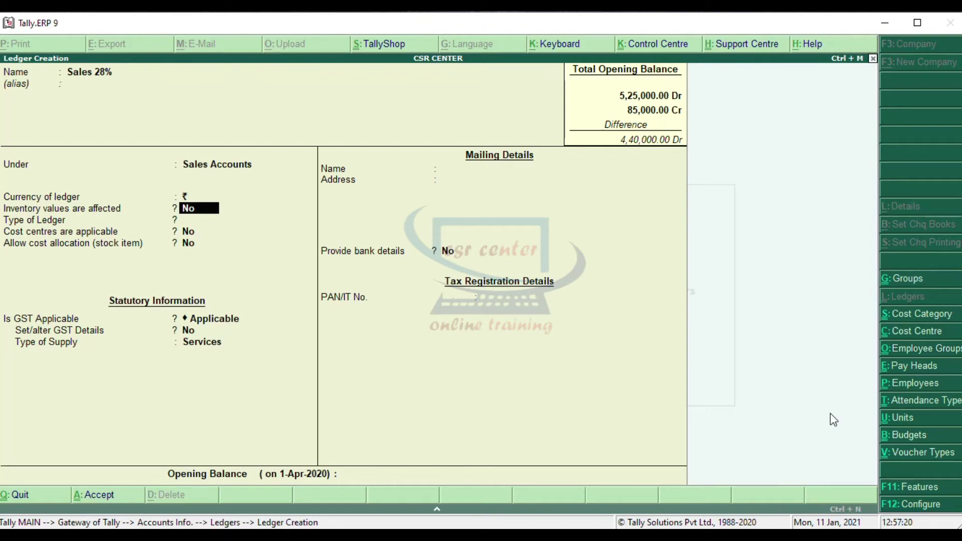
- For the Sales 28% ledger, accept No for inventory values, cost centres and cost allocation, and choose Not Applicable as ledger type
key(Return)
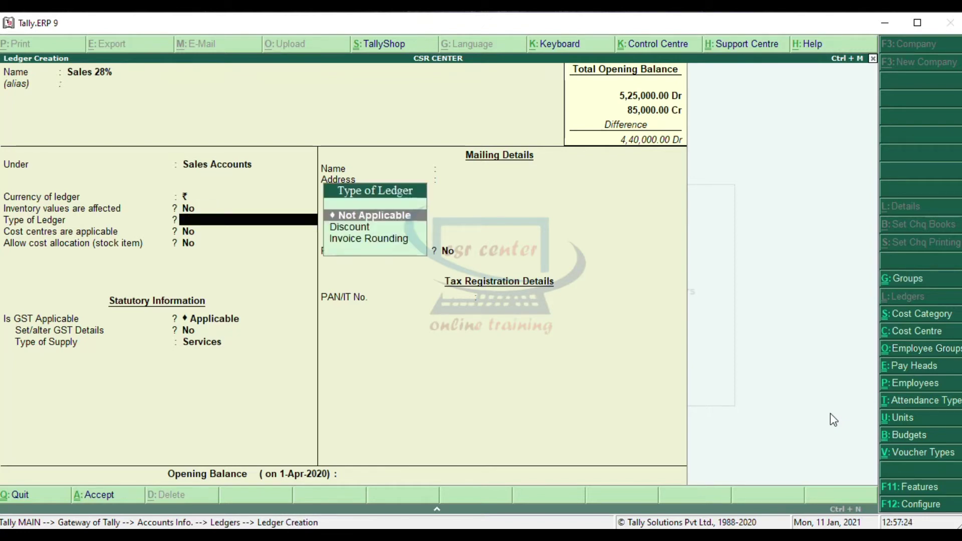
key(Return)
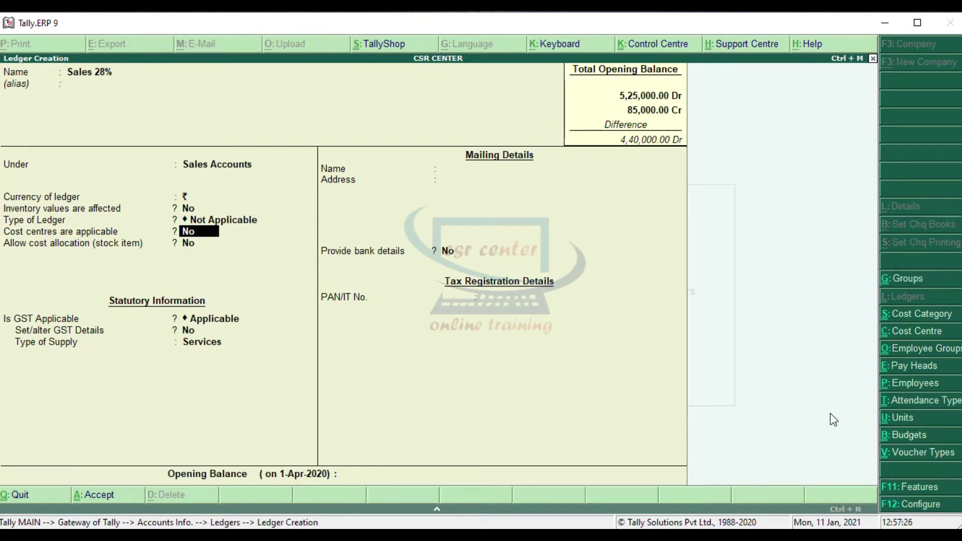
key(Return)
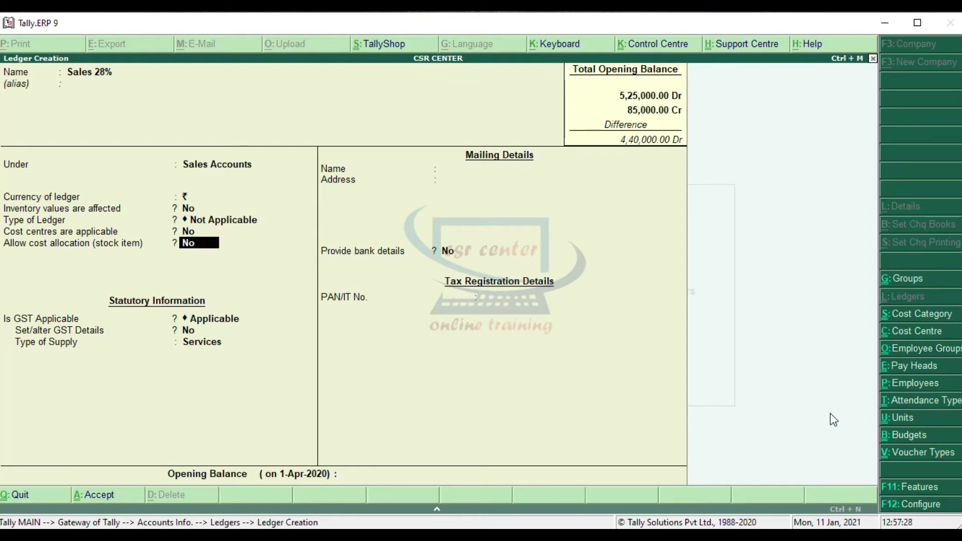
key(Return)
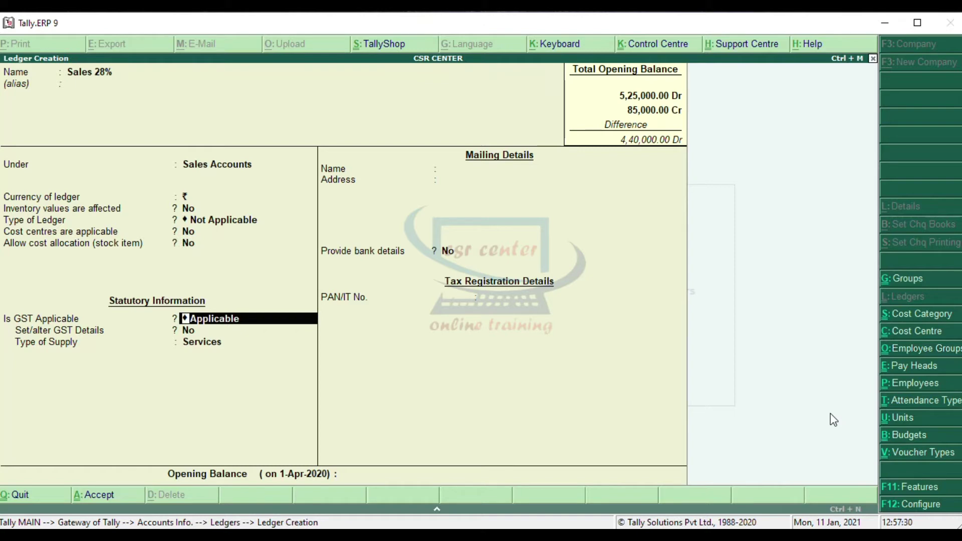
- Set GST and assessable value inclusion to Not Applicable for Sales 28%, and save the ledger without bank details or an opening balance
text(N)
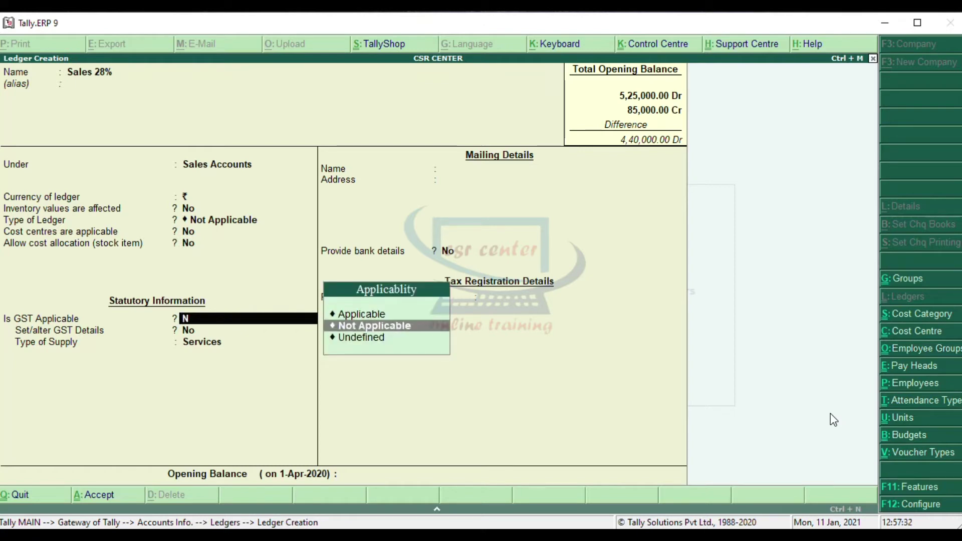
key(Return)
key(Return)
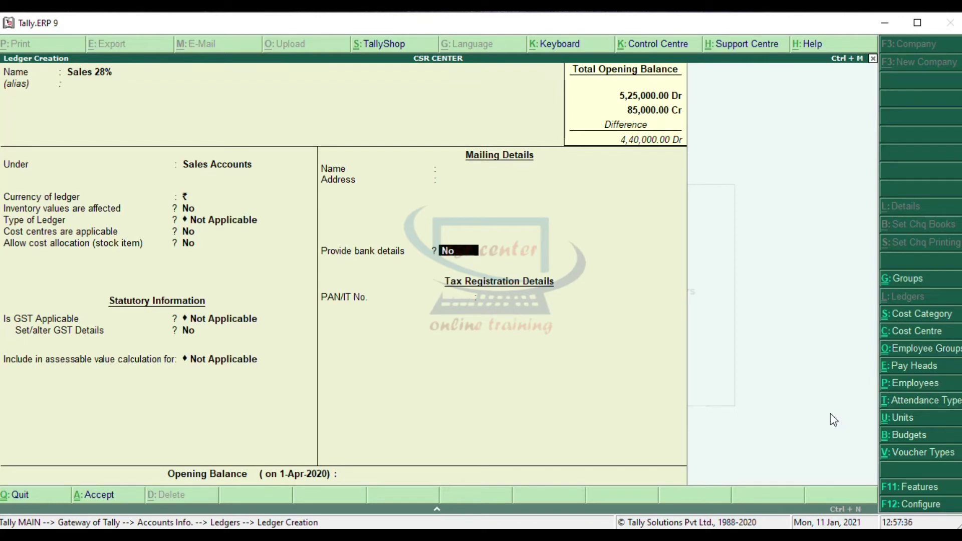
key(Return)
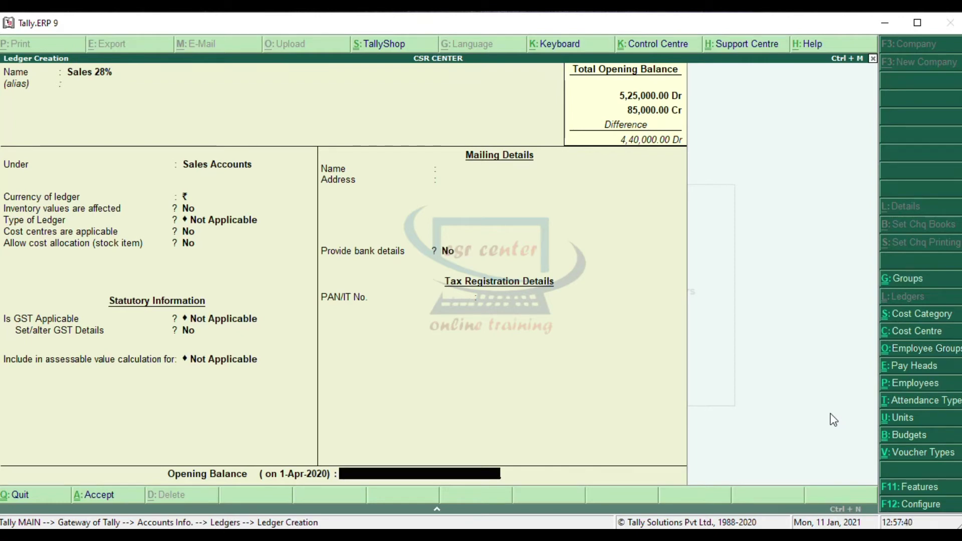
key(Return)
key(Return)
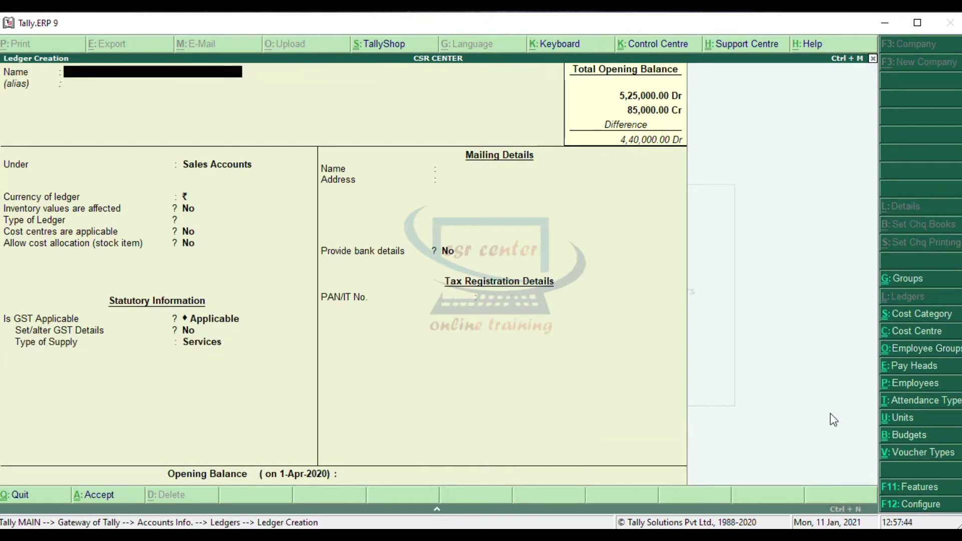
- Name the next ledger Sales Return and place it under the Sales Accounts group
text(Sale)
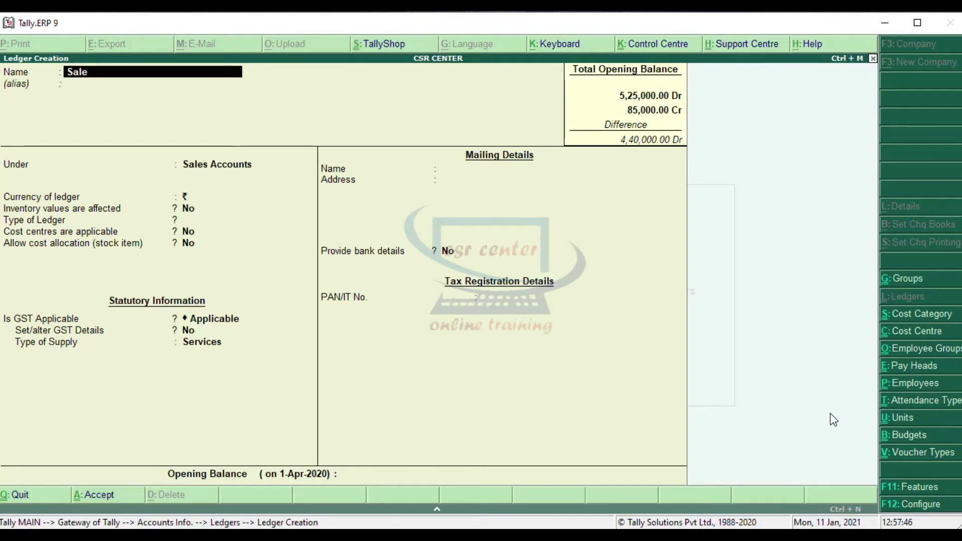
text(s Return)
key(Return)
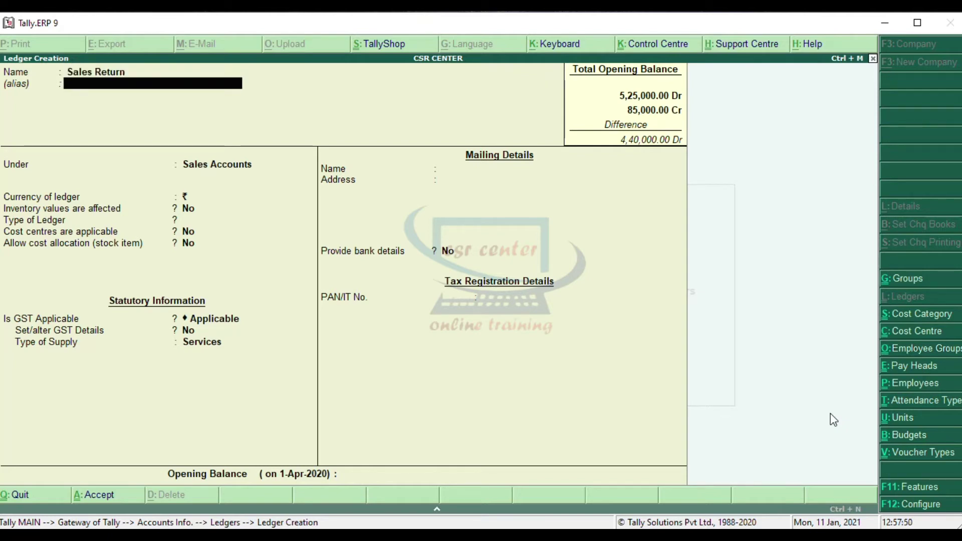
key(Return)
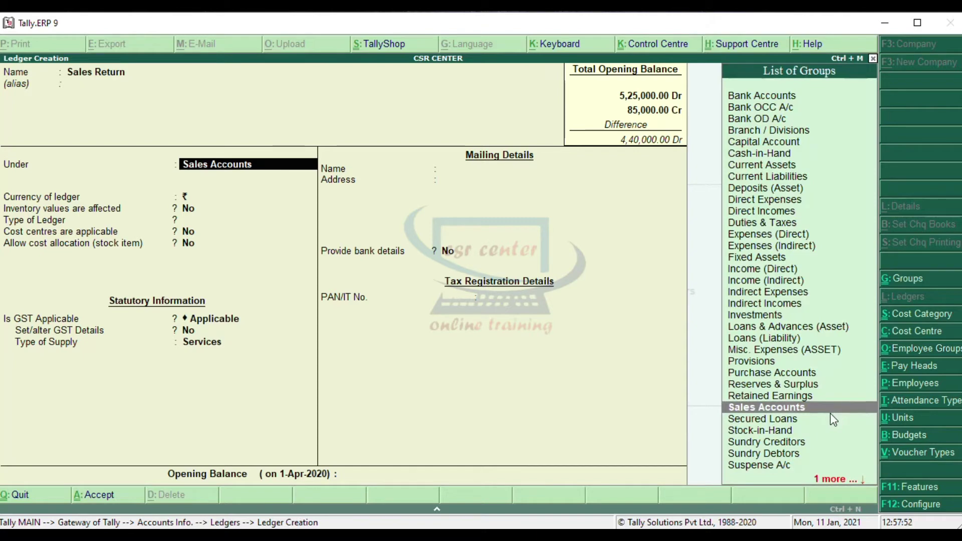
key(Return)
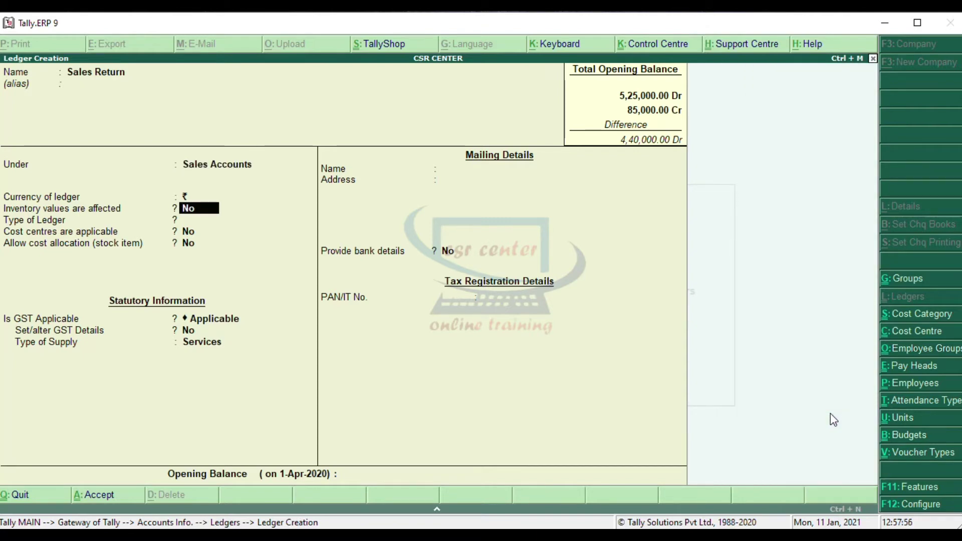
- For the Sales Return ledger, accept No for inventory values, cost centres and cost allocation, and choose Not Applicable as ledger type
key(Return)
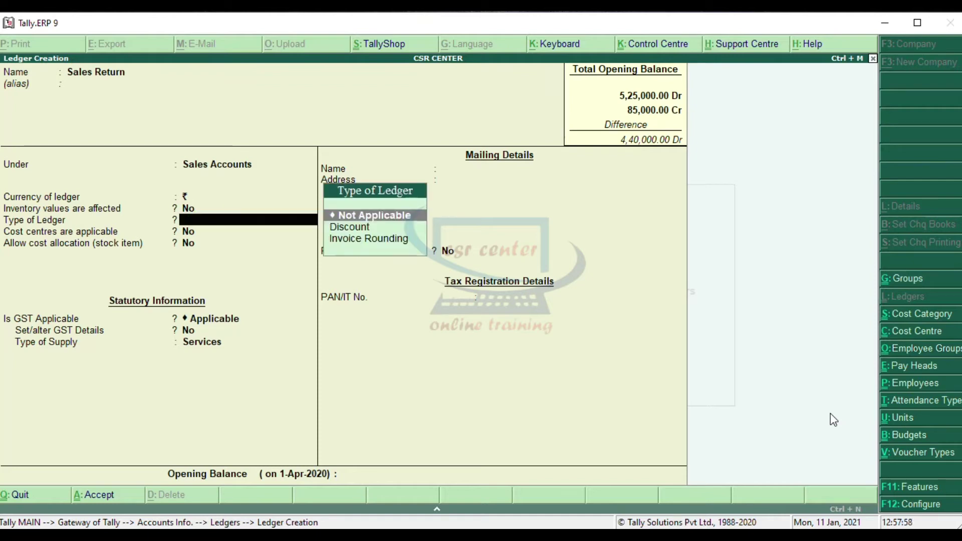
key(Return)
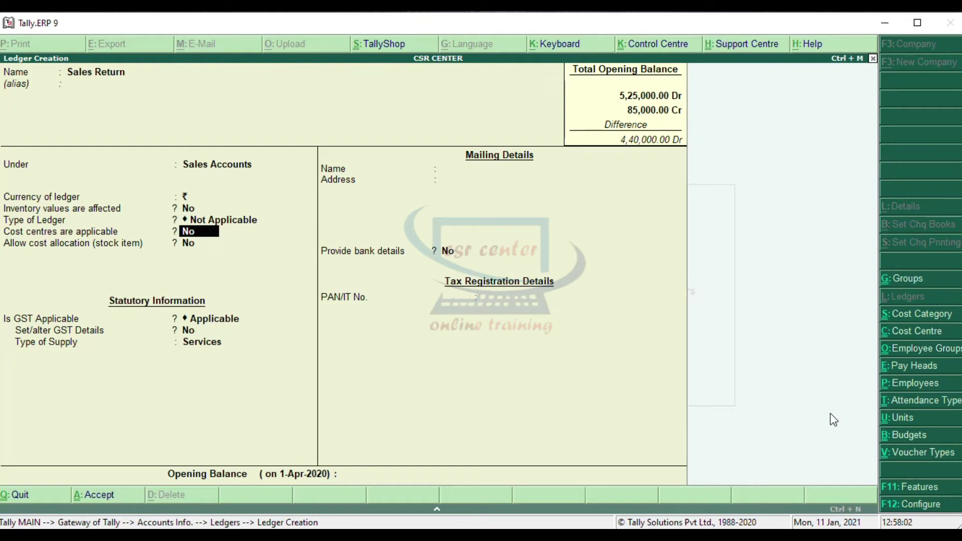
key(Return)
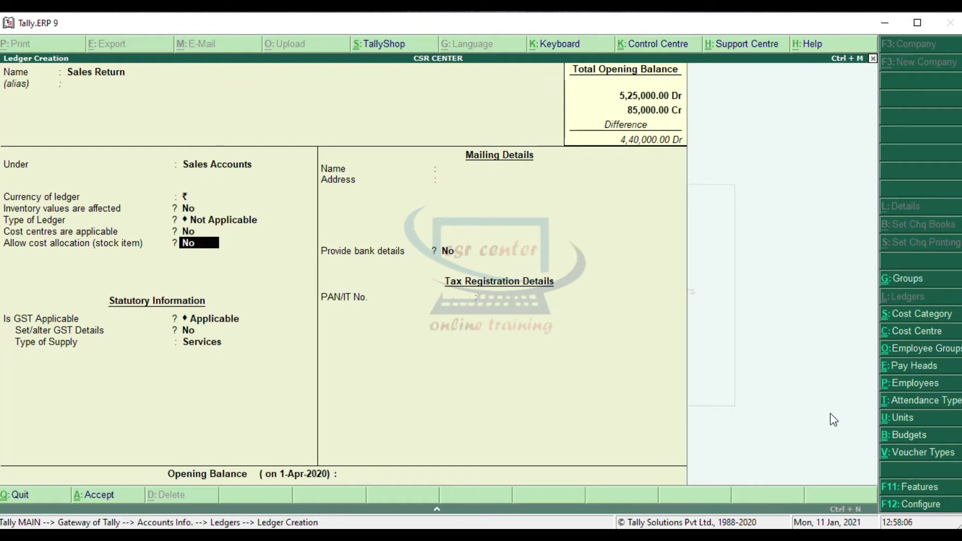
key(Return)
- Set GST and assessable value inclusion to Not Applicable for Sales Return, and save the ledger without bank details or an opening balance
text(N)
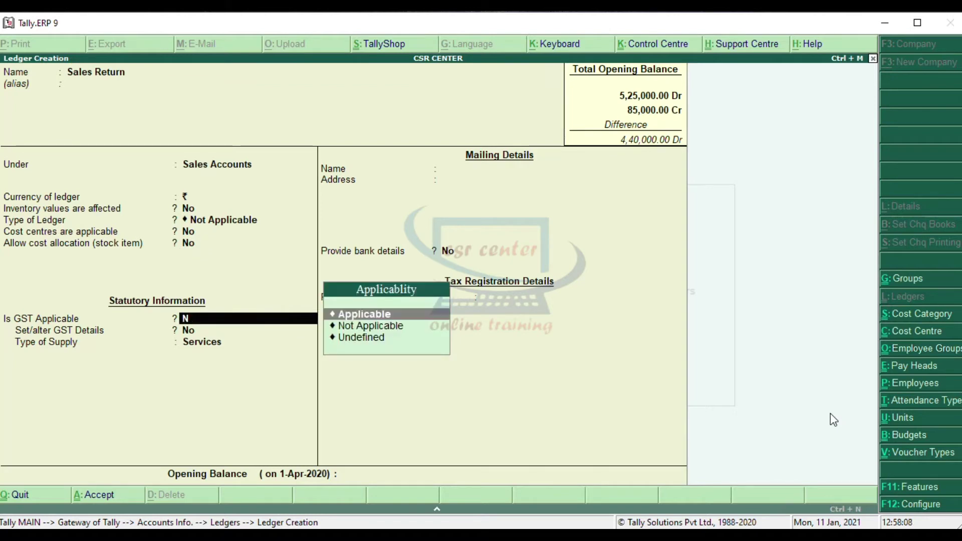
key(Return)
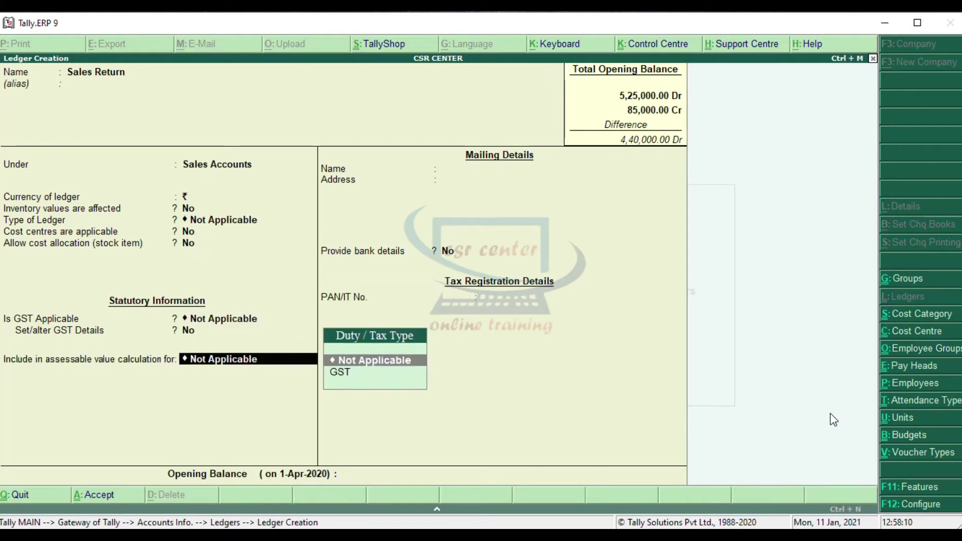
key(Return)
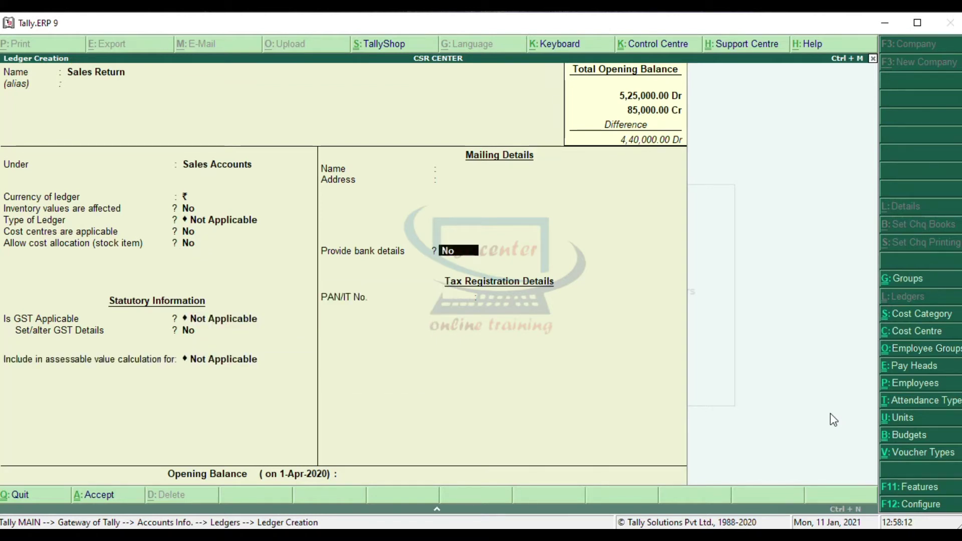
key(Return)
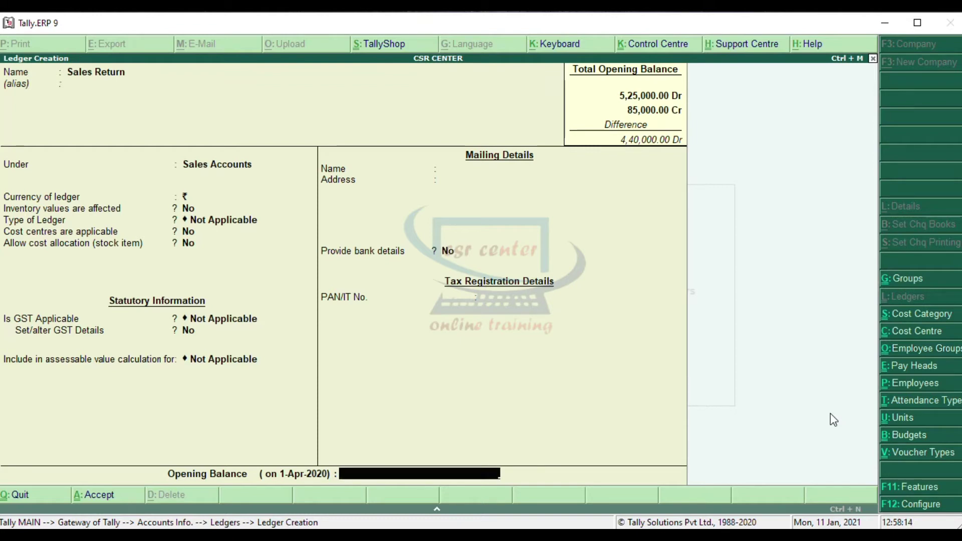
key(Return)
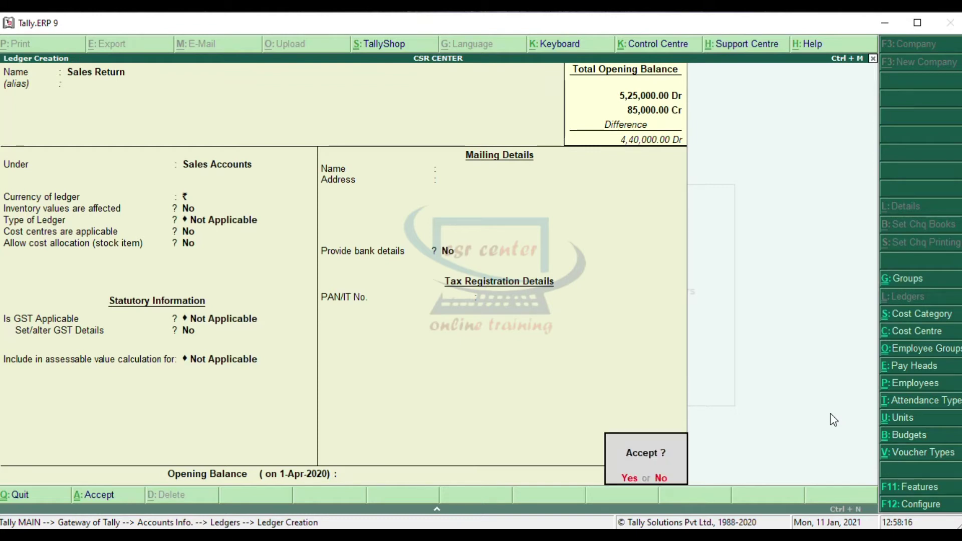
key(Return)
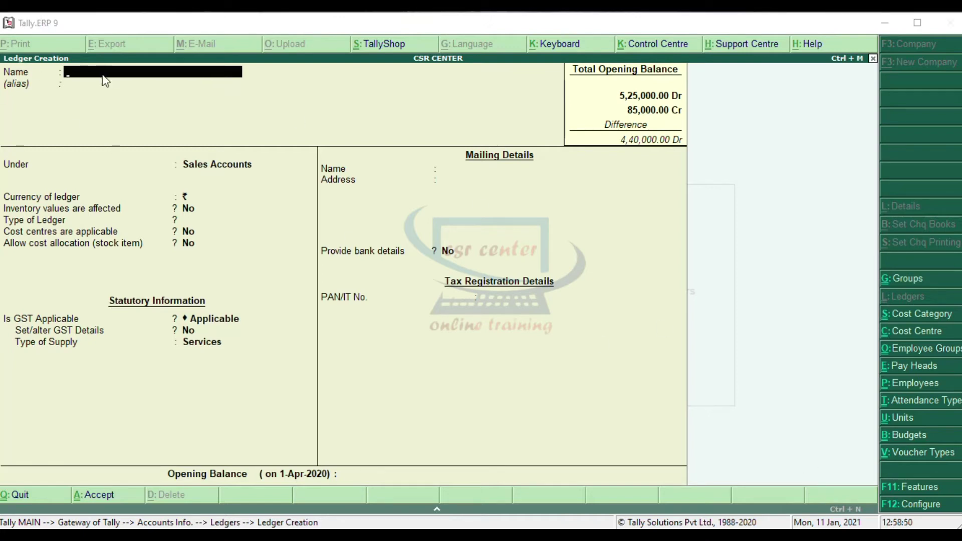
- Name the next ledger Andra Bank and place it under the Secured Loans group
text(Andra Bank)
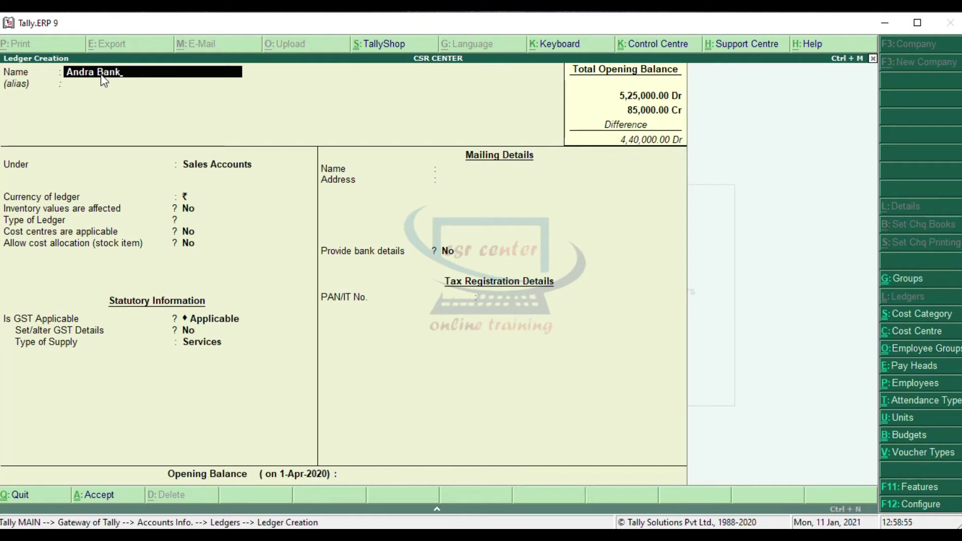
key(Return)
key(Return)
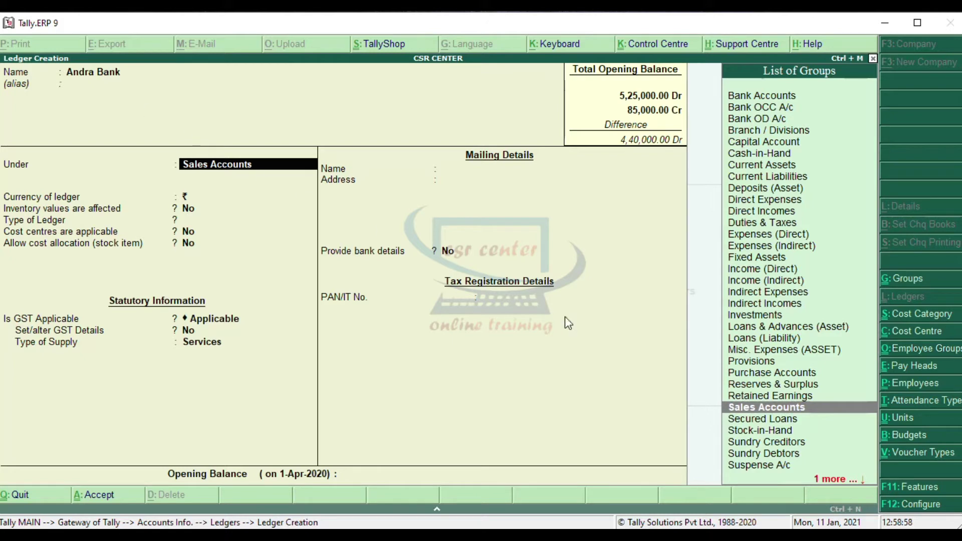
click(780, 418)
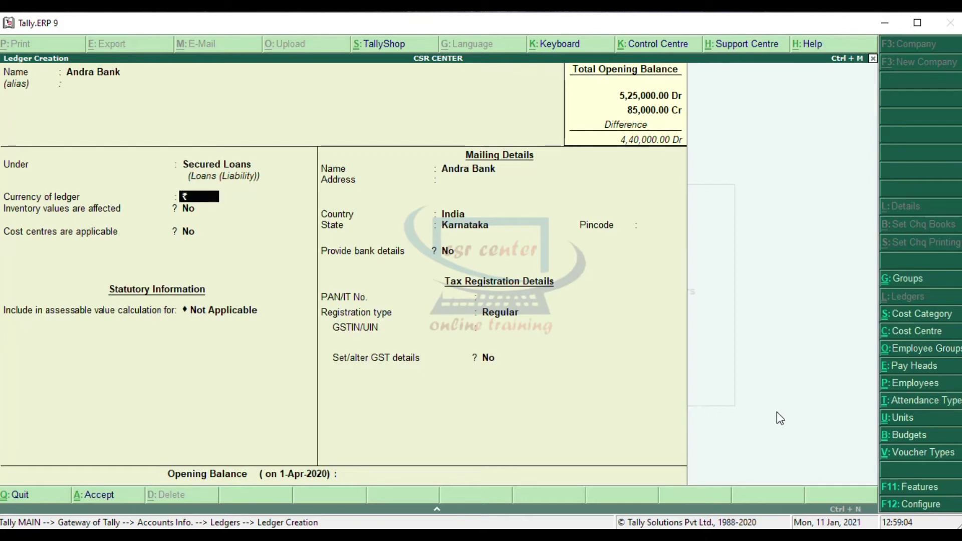
- For the Andra Bank ledger, accept No for inventory values and cost centres, and choose Not Applicable for assessable value inclusion
key(Return)
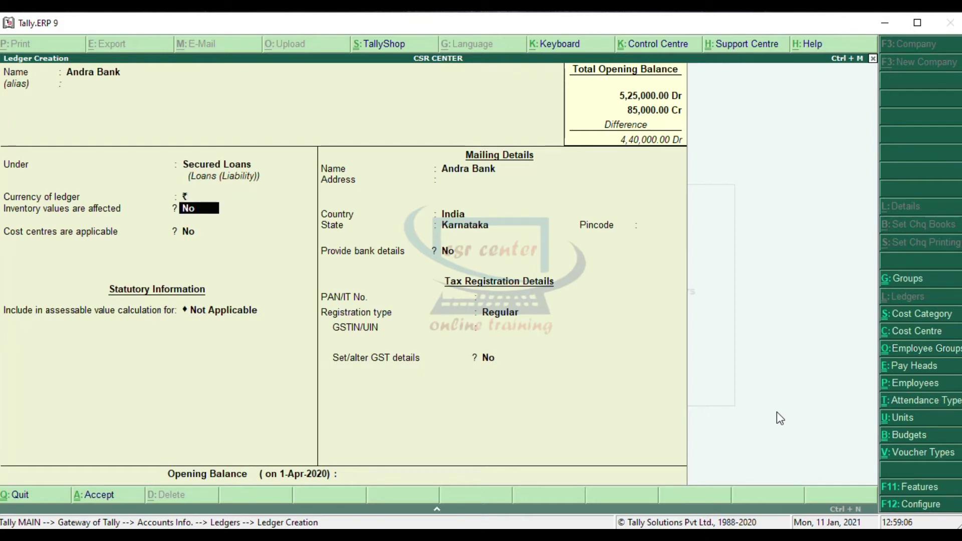
key(Return)
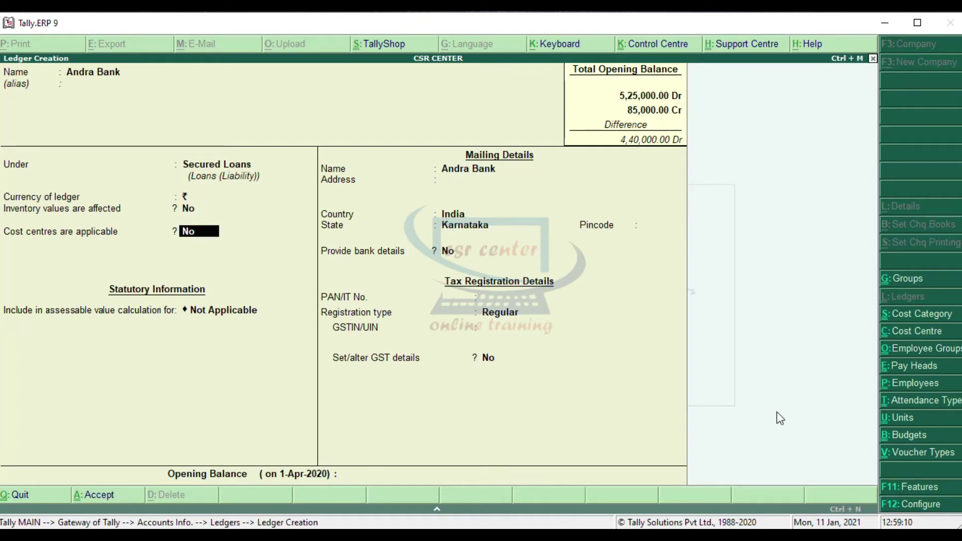
key(Return)
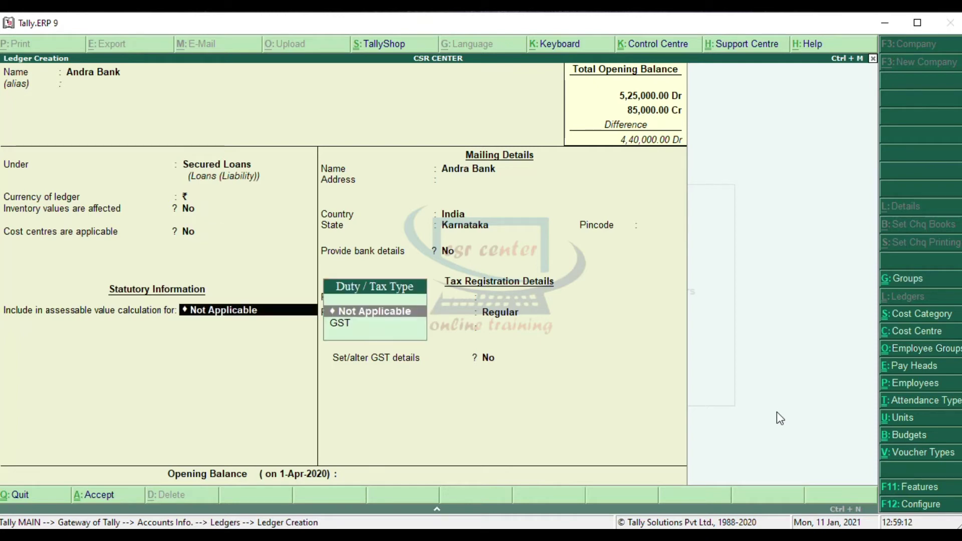
key(Return)
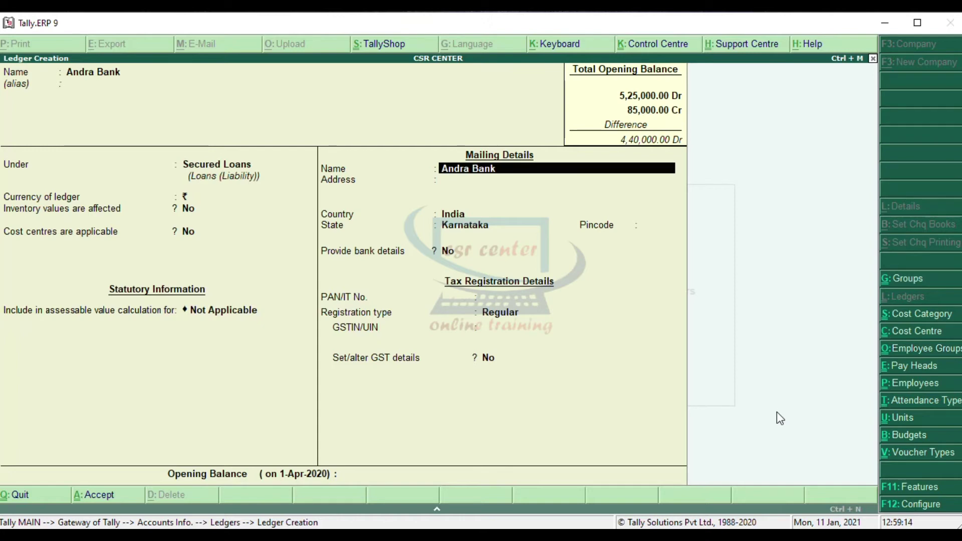
- Accept Andra Bank as the mailing name with state Karnataka, leaving the address and pincode blank
key(Return)
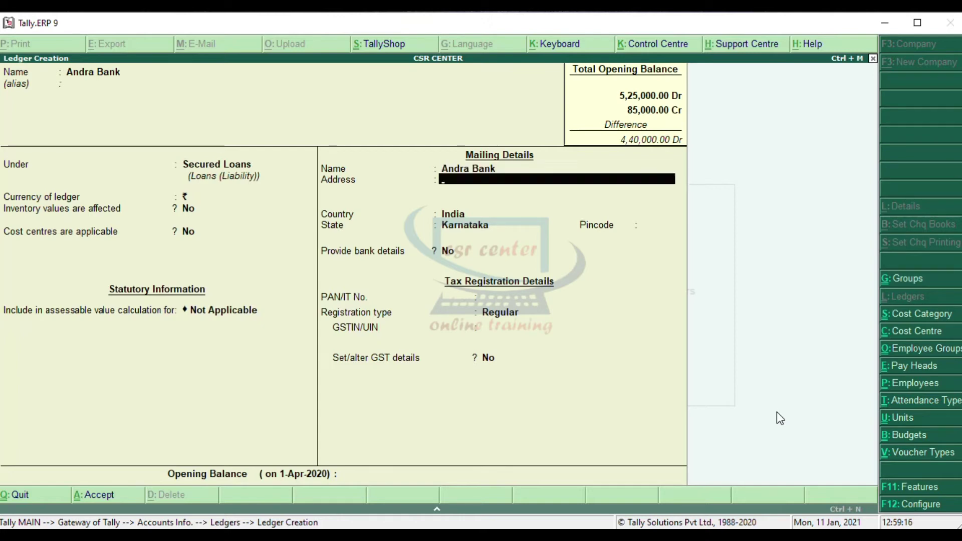
key(Return)
key(Return)
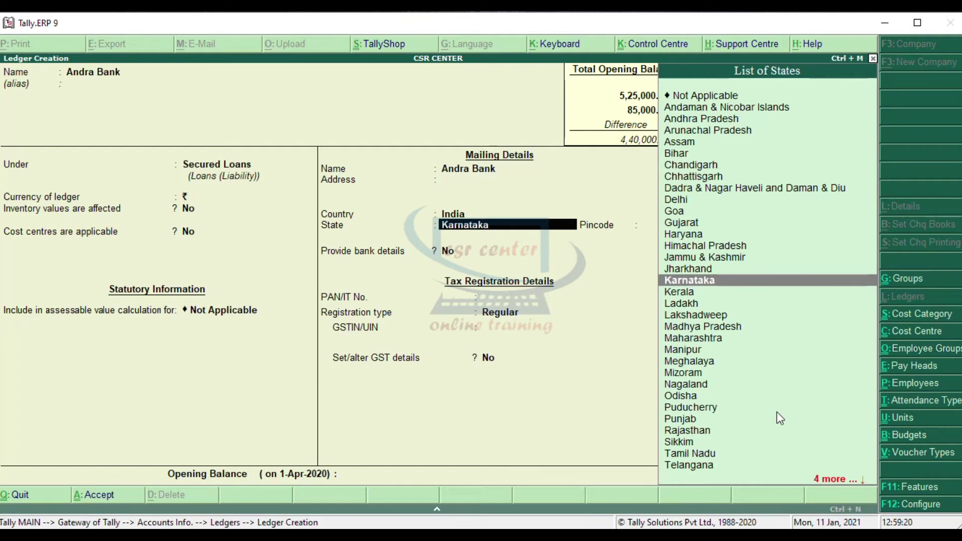
key(Return)
key(Return)
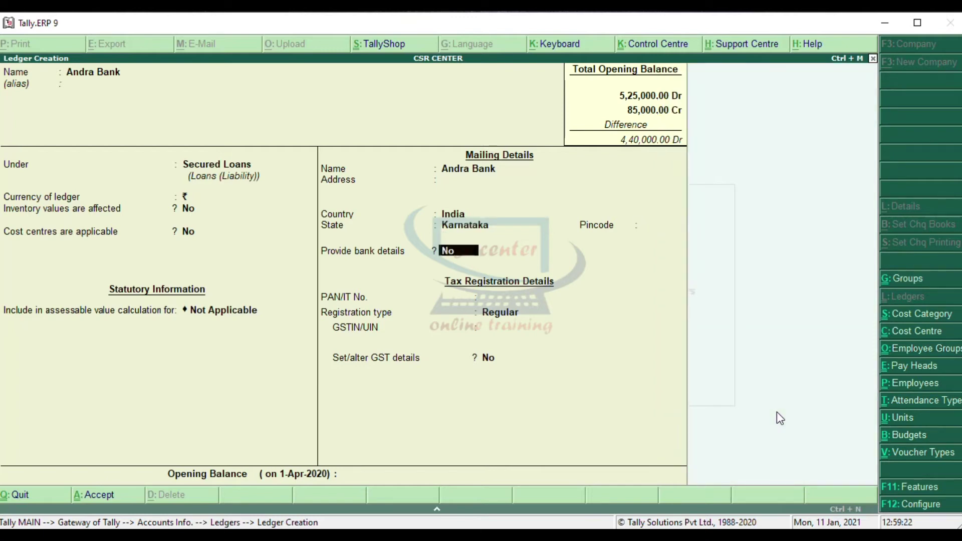
- Keep registration type Regular for Andra Bank, decline bank and GST details, and save it with PAN, GSTIN and opening balance blank
key(Return)
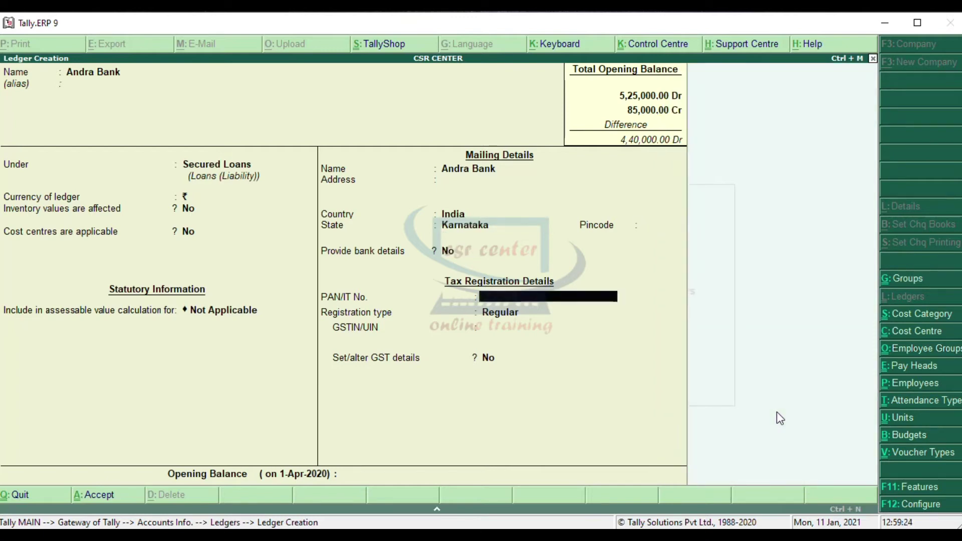
key(Return)
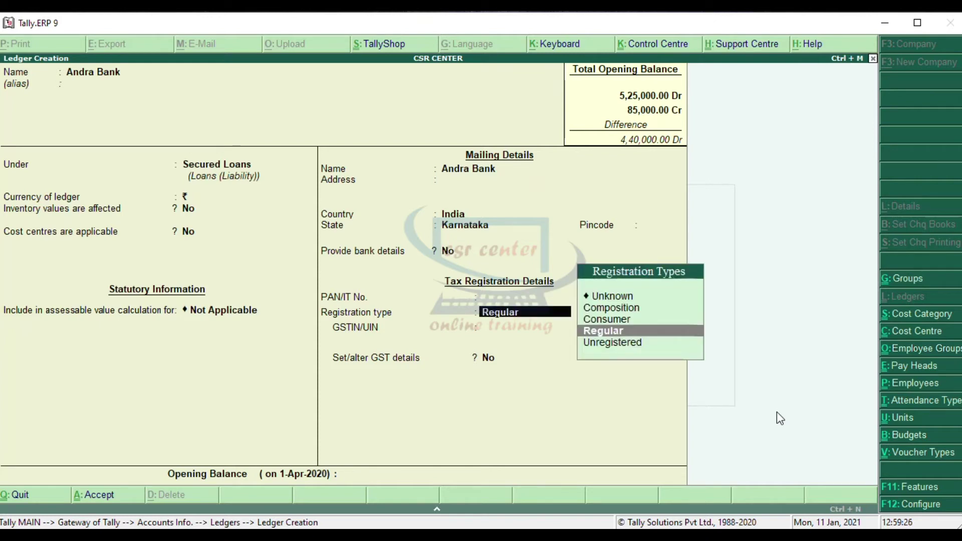
key(Return)
key(Return)
key(Return)
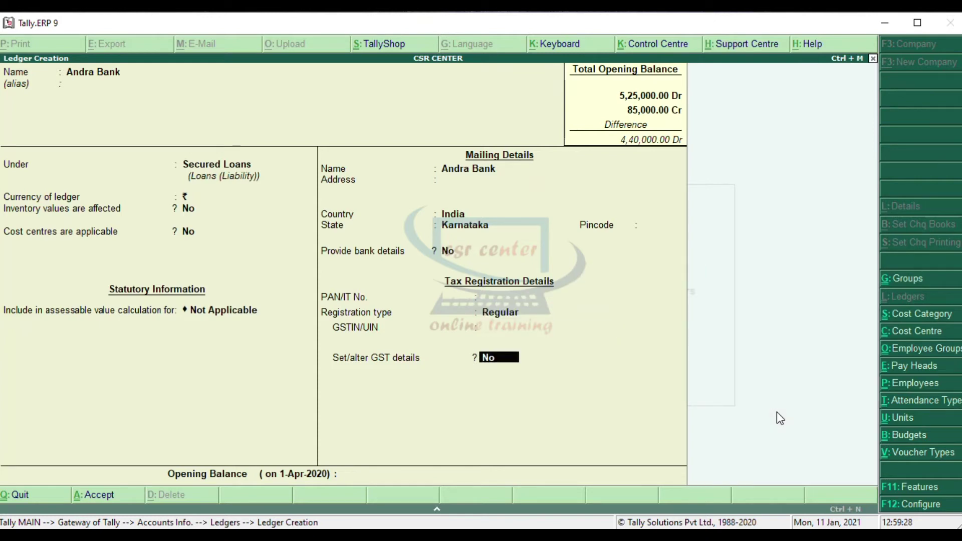
key(Return)
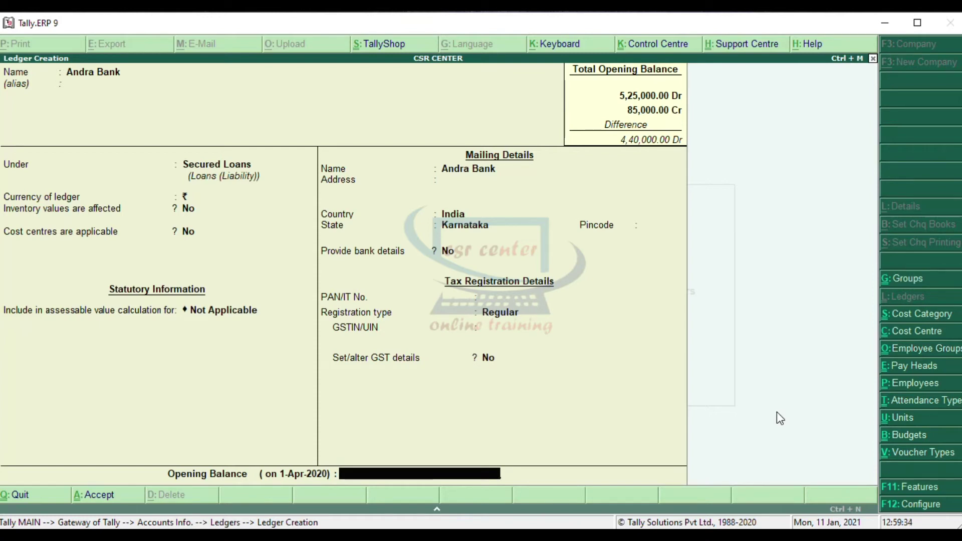
key(Return)
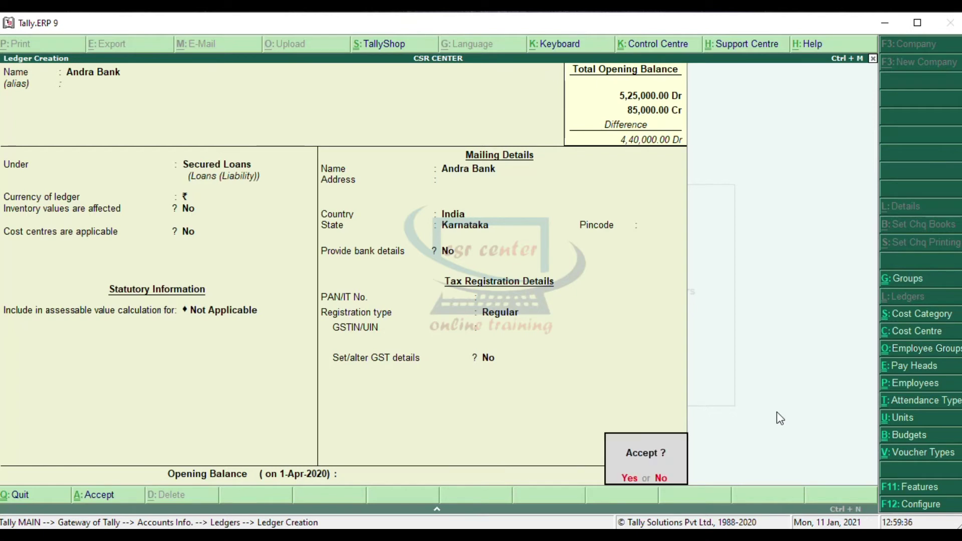
key(Return)
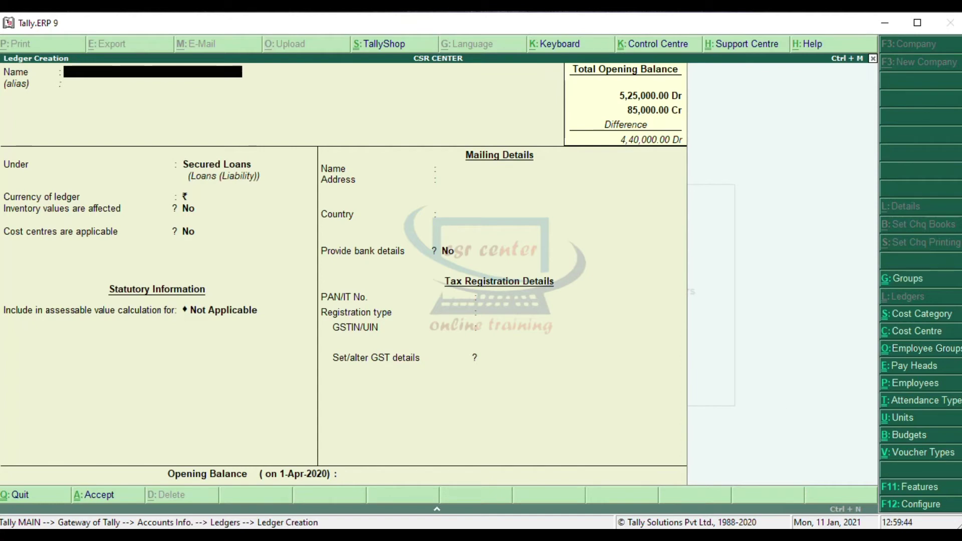
- Name the next ledger Closing Stock and place it under the Stock-in-Hand group
key(alt+Tab)
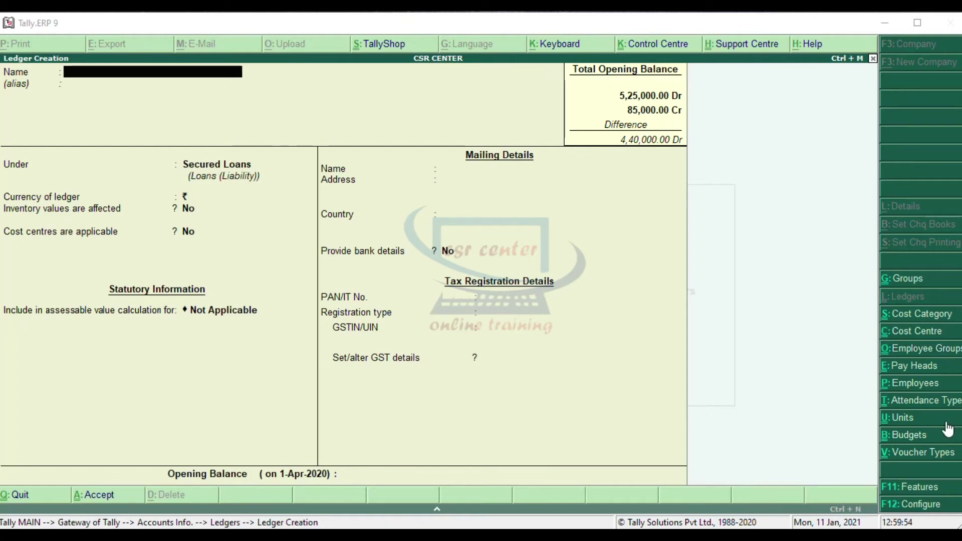
click(160, 82)
text(C)
text(losing Stock)
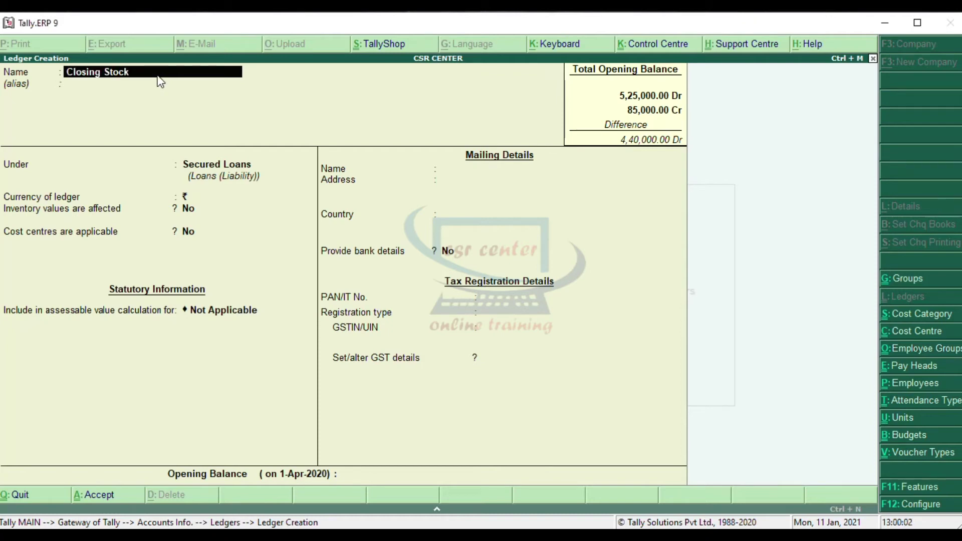
key(Return)
key(Return)
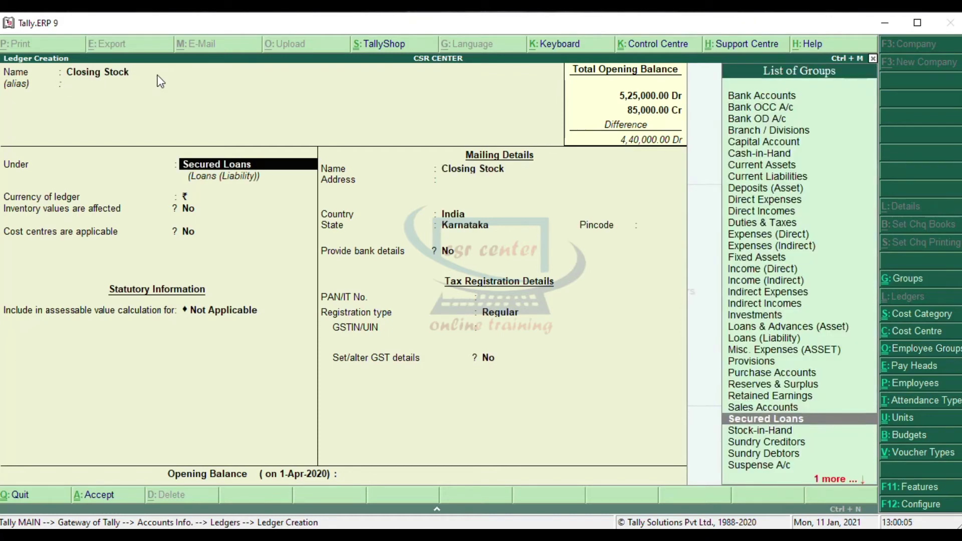
click(782, 433)
key(Return)
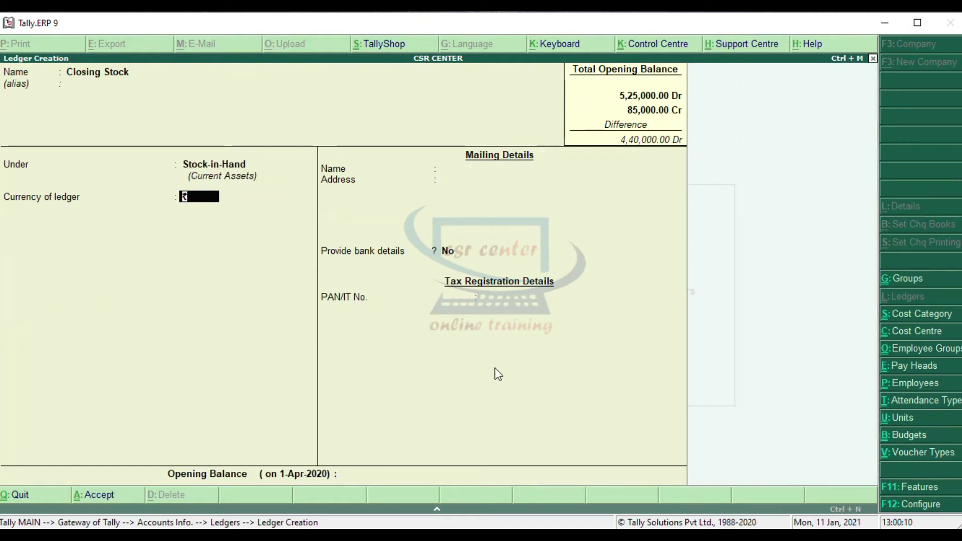
- Keep the ₹ currency and No for bank details on Closing Stock, leave PAN and opening balance blank, and save the ledger
key(Return)
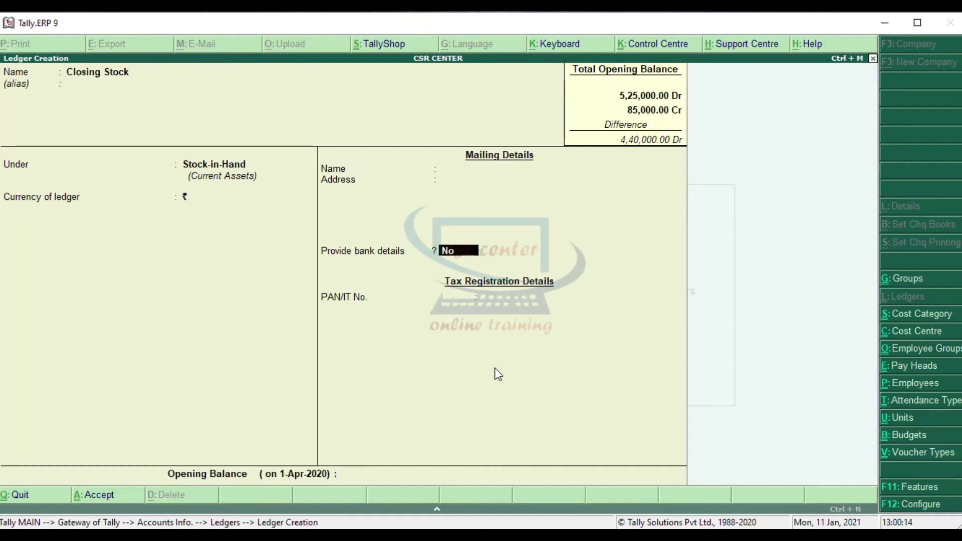
key(Return)
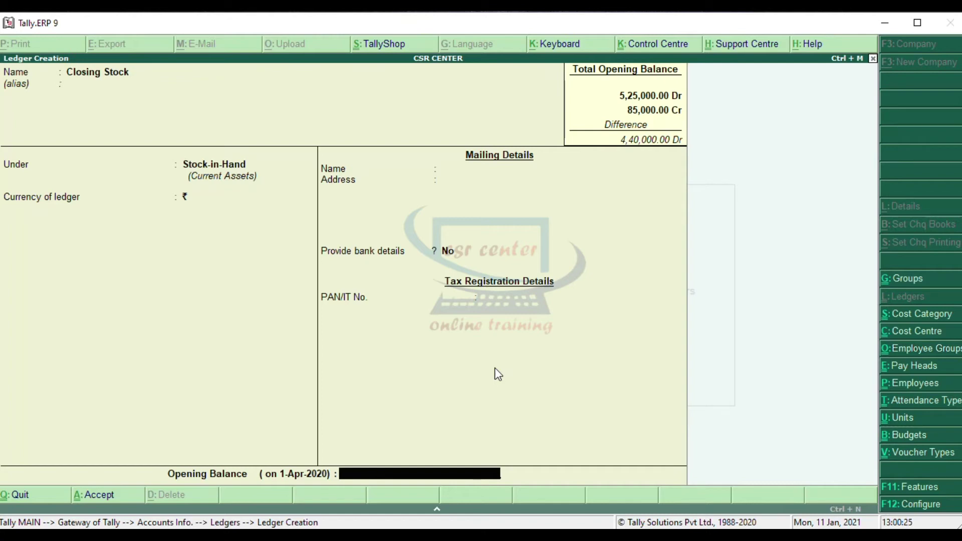
key(Return)
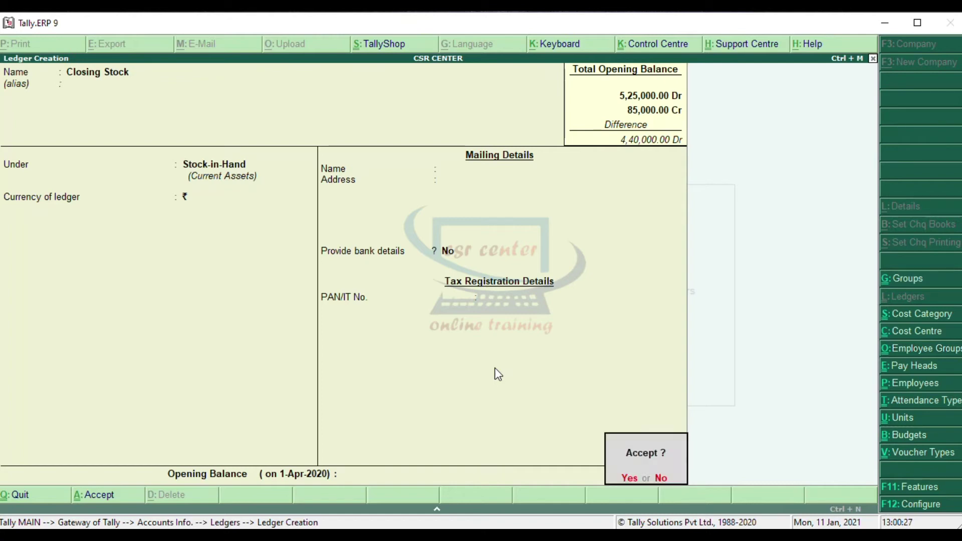
key(Return)
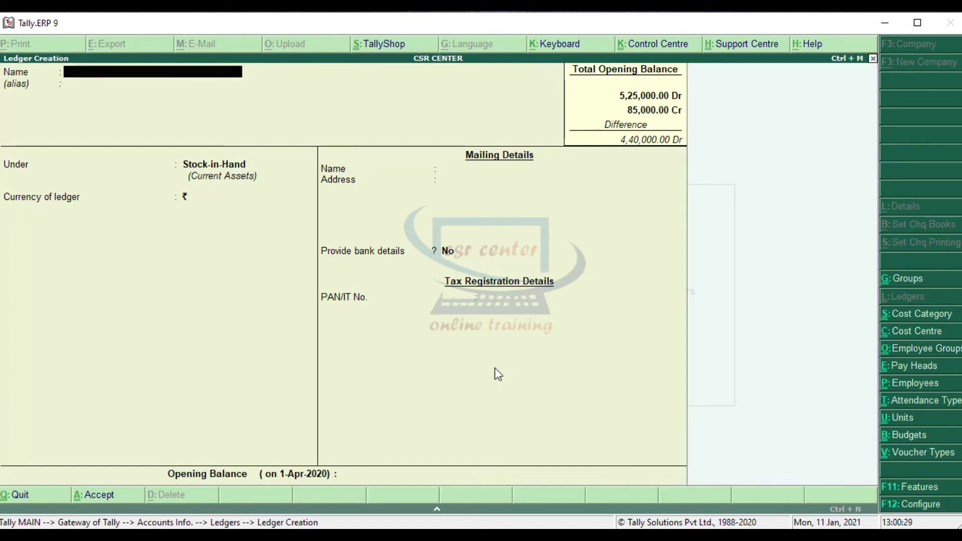
- Create an Opening Stock ledger under Stock-in-Hand with ₹ currency, no bank details and a blank opening balance
text(Opening Stock)
key(Return)
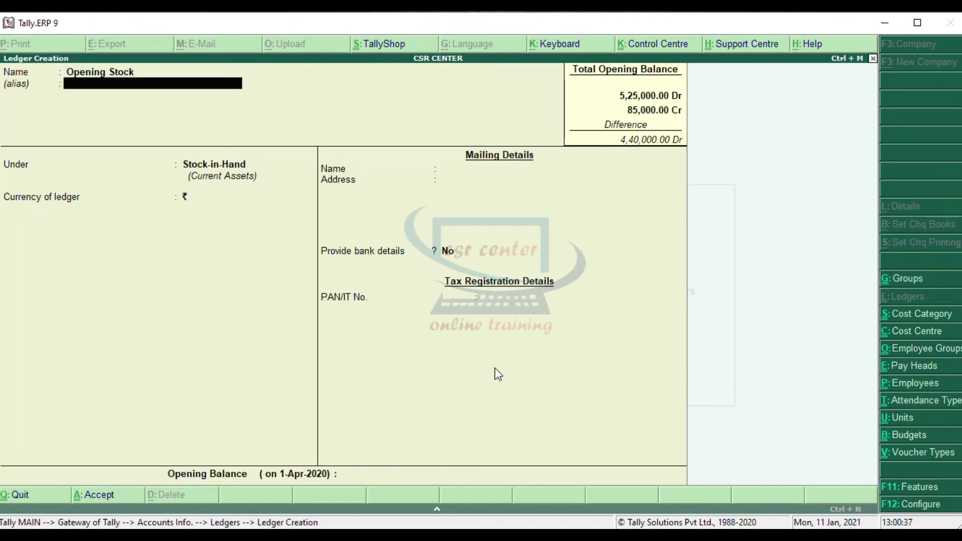
key(Return)
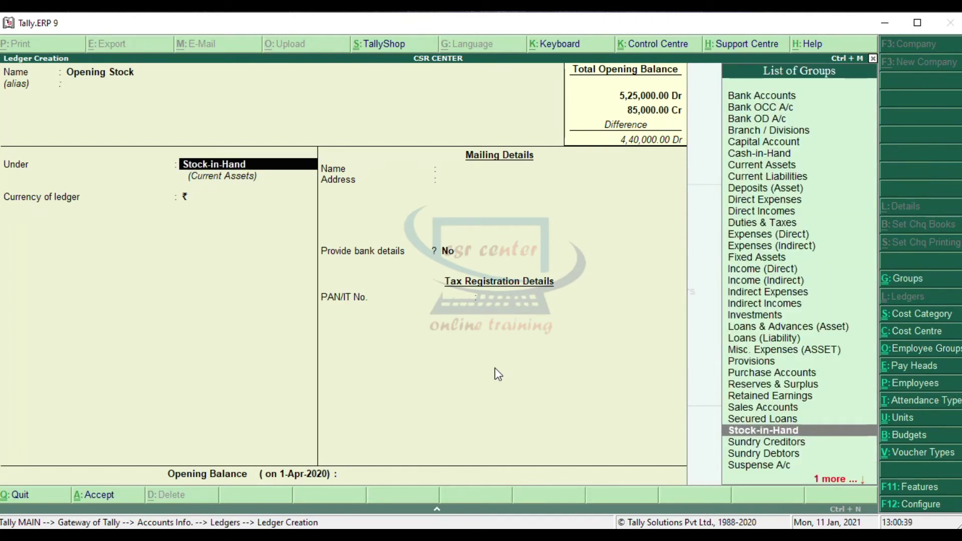
key(Return)
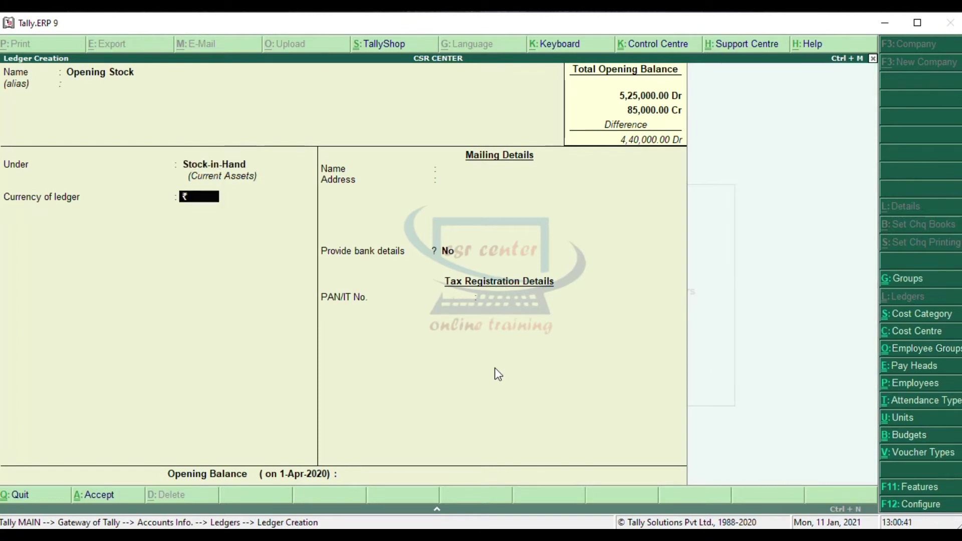
key(Return)
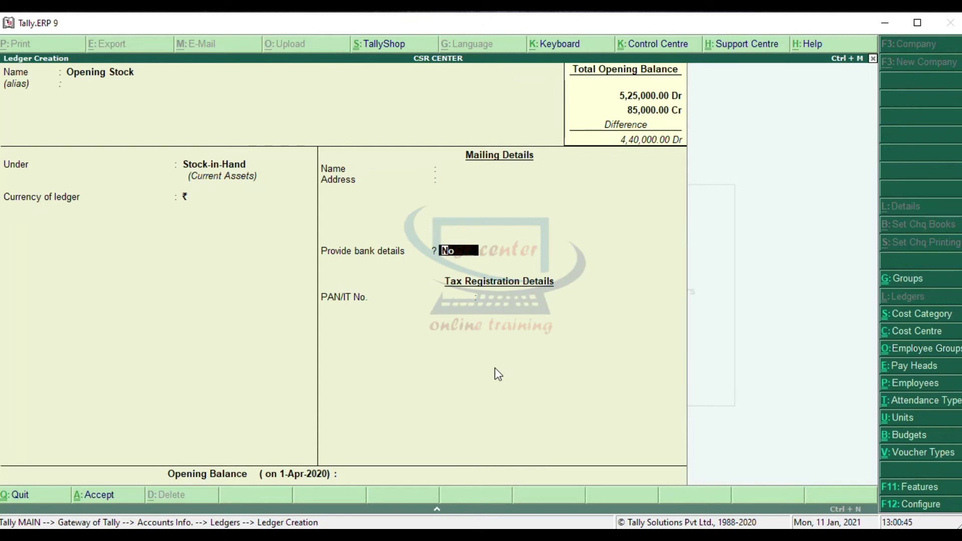
key(Return)
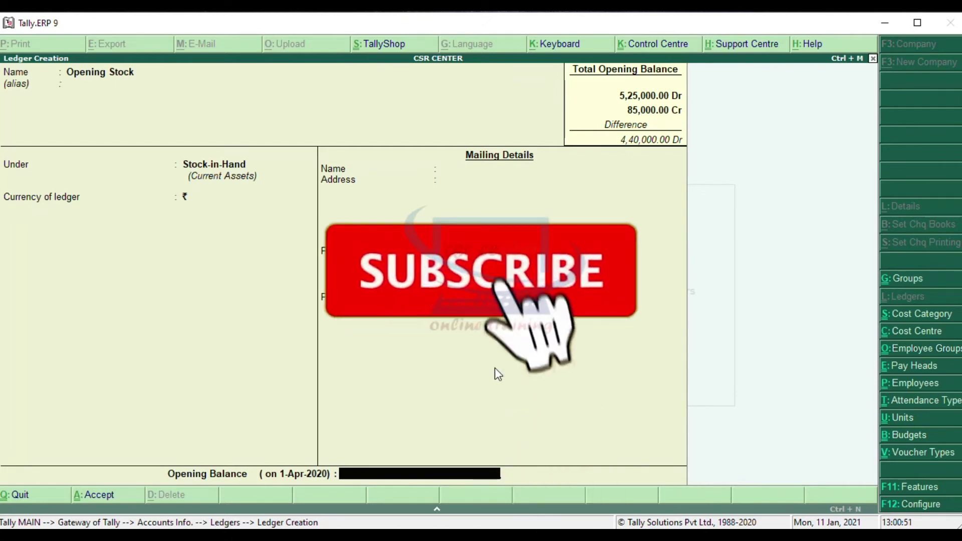
key(Return)
key(Return)
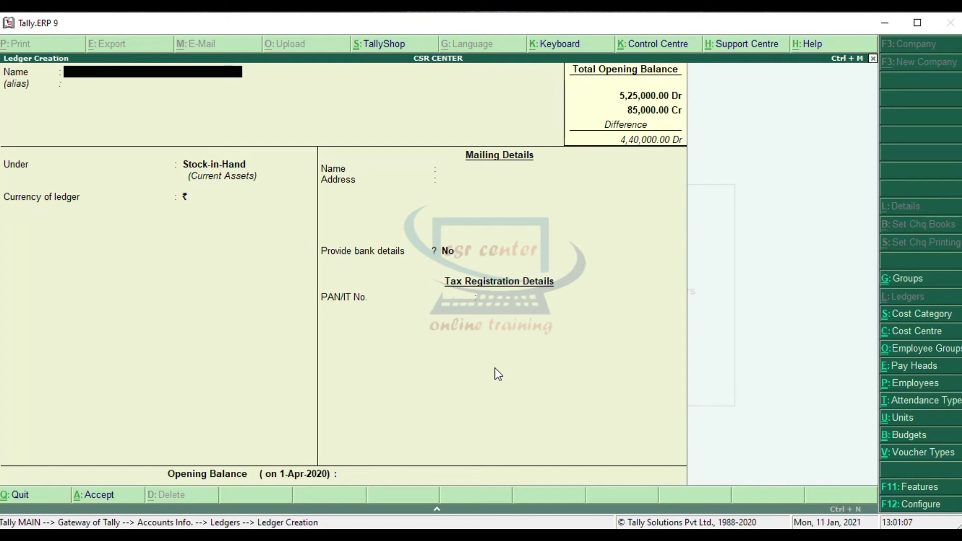
- Name the next ledger Computer World, without an alias, and place it under the Sundry Creditors group
text(Computer Wo)
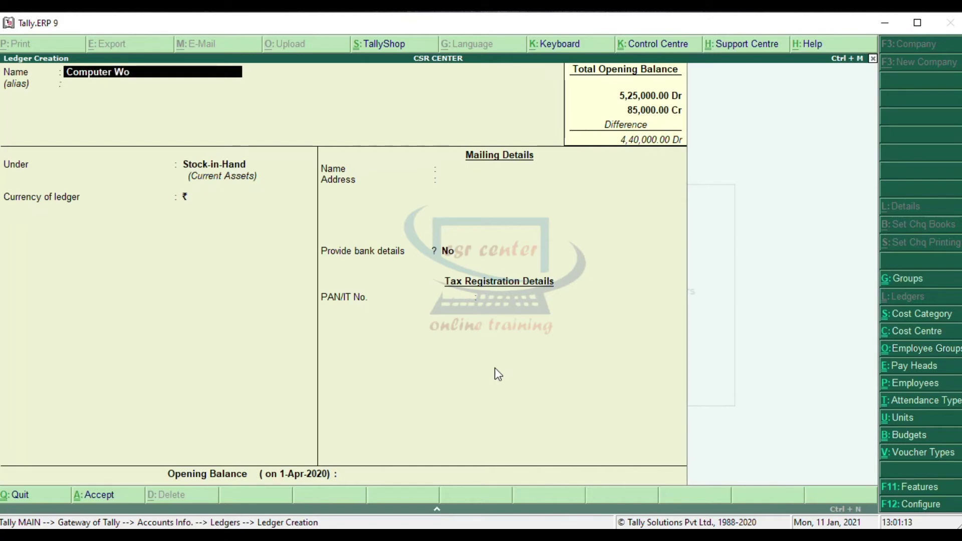
text(rld)
key(Return)
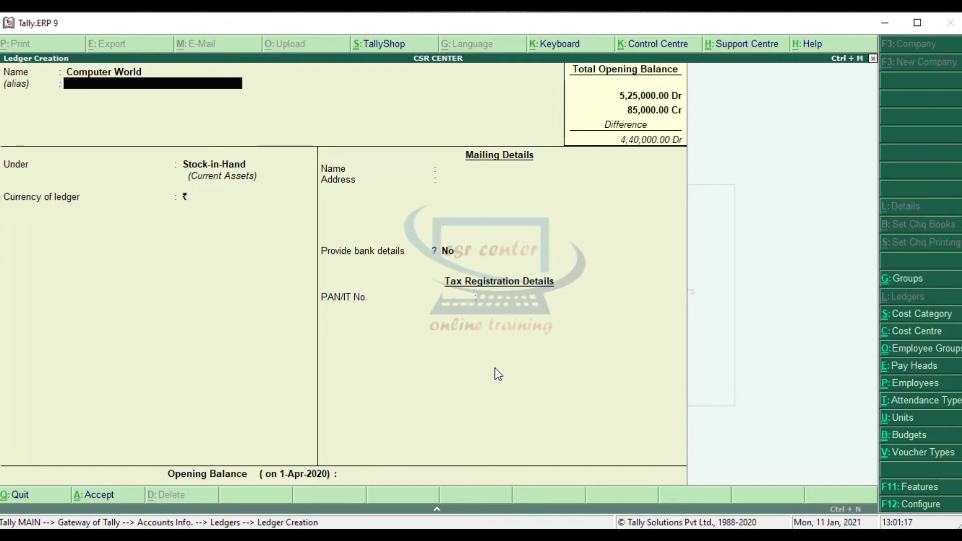
key(Return)
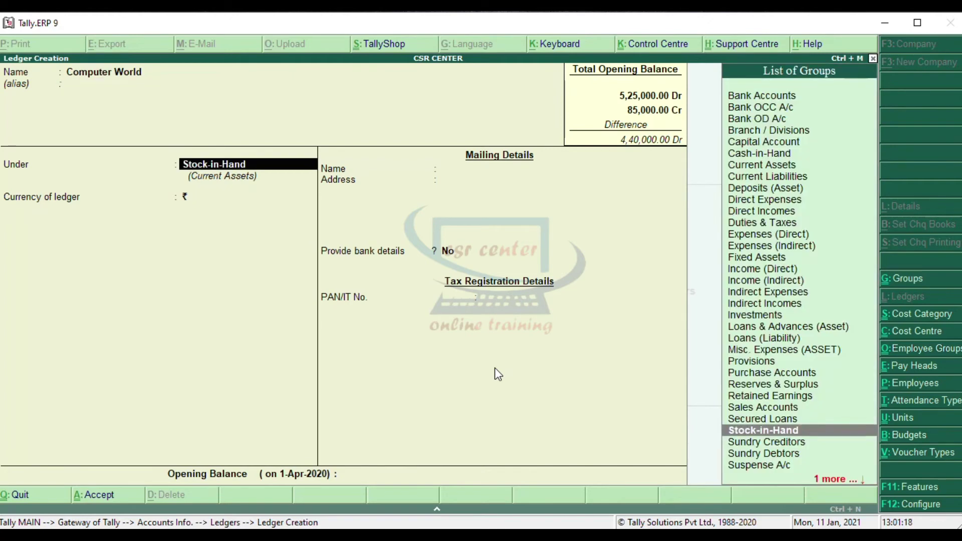
click(798, 447)
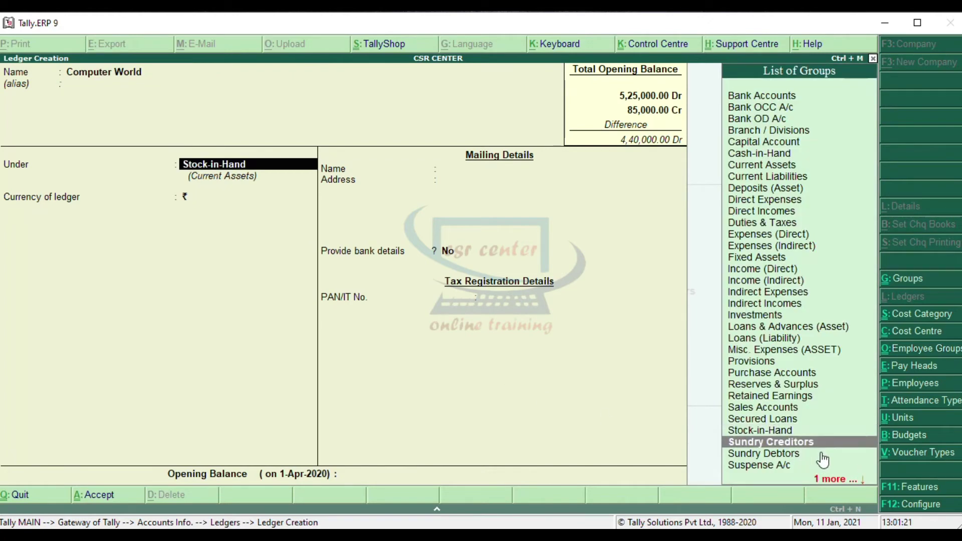
key(Return)
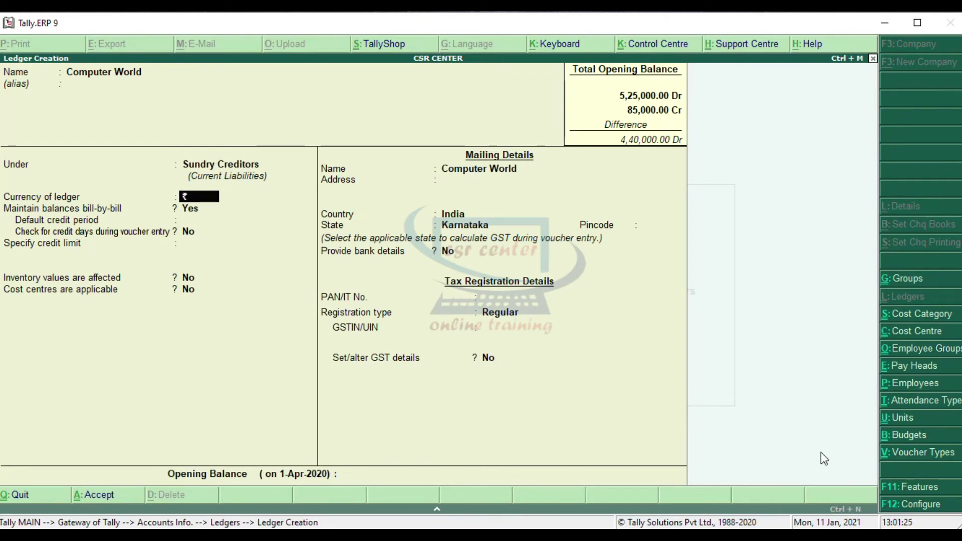
- For Computer World, keep bill-by-bill balances Yes, leave credit period and limit blank, and keep No for credit-day checks, inventory values and cost centres
key(Return)
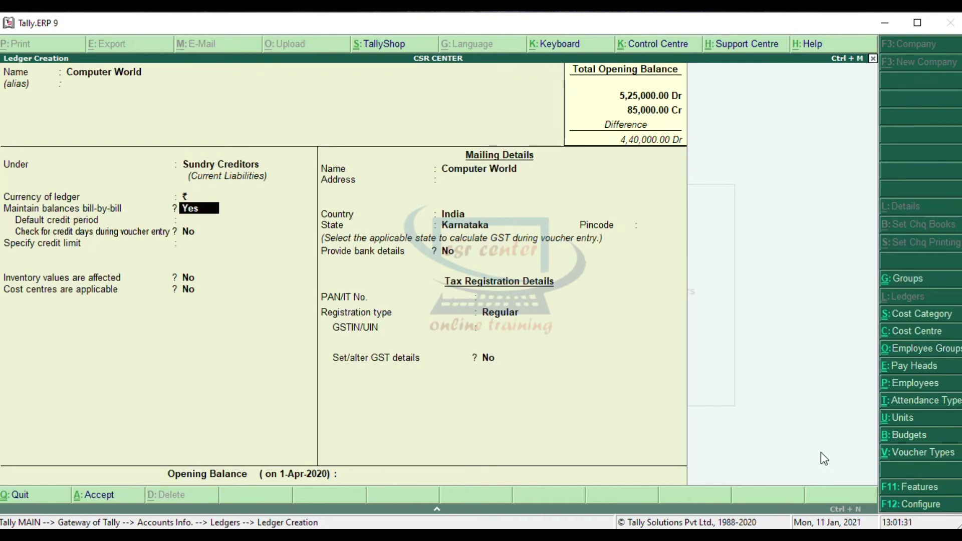
key(Return)
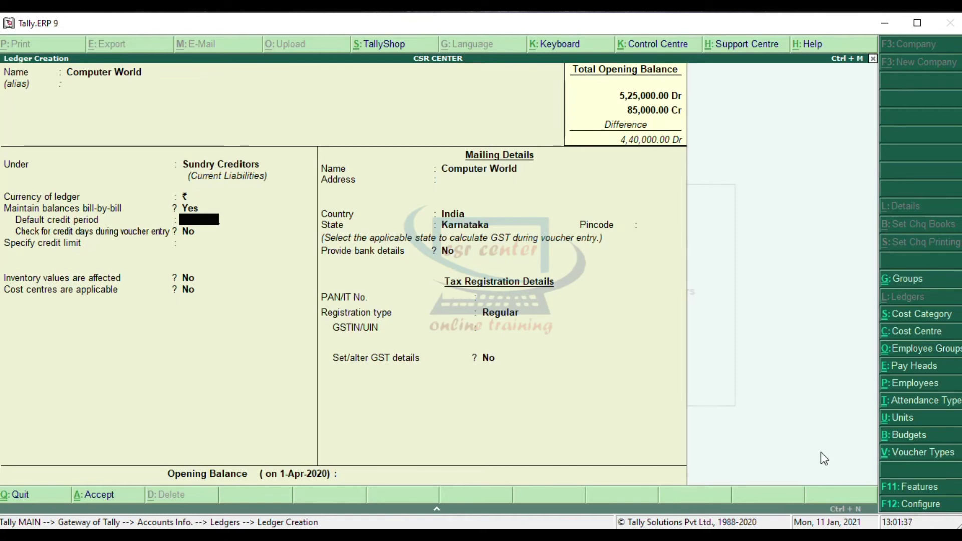
key(Return)
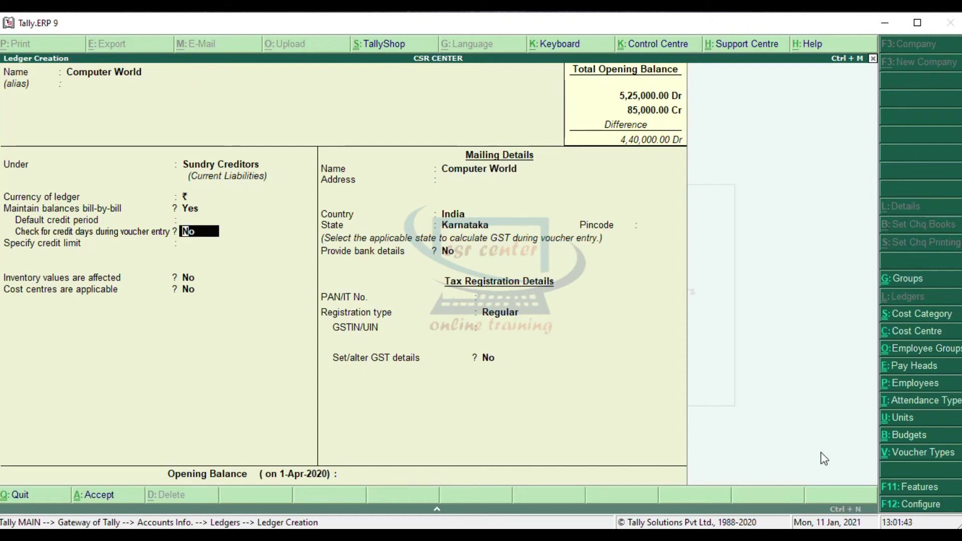
key(Return)
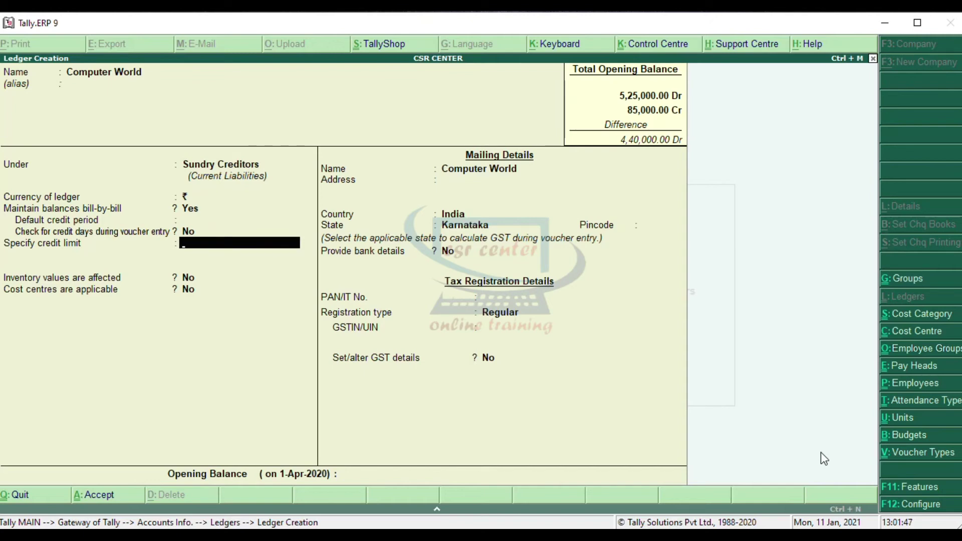
key(Return)
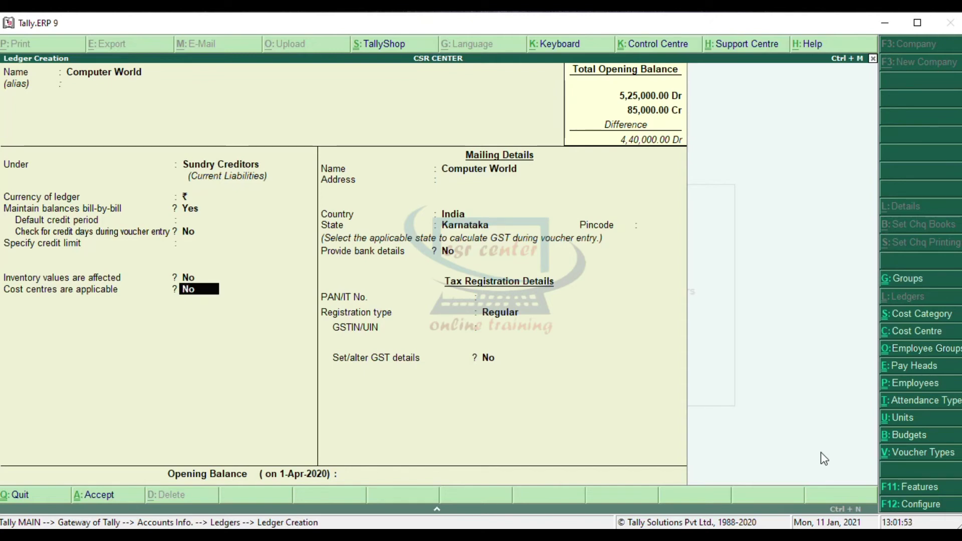
key(Return)
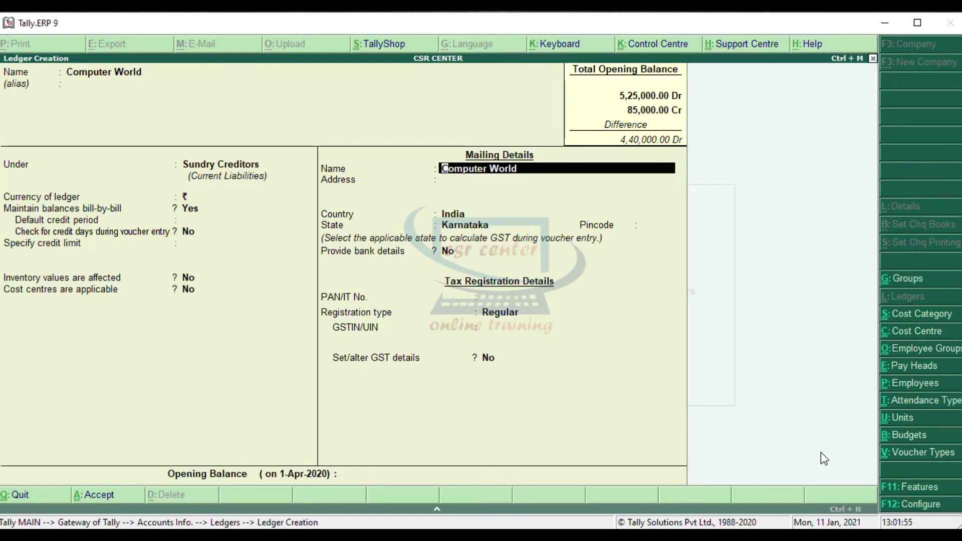
- Accept Computer World as the mailing name with country India and state Karnataka, leaving the address and pincode blank
key(Return)
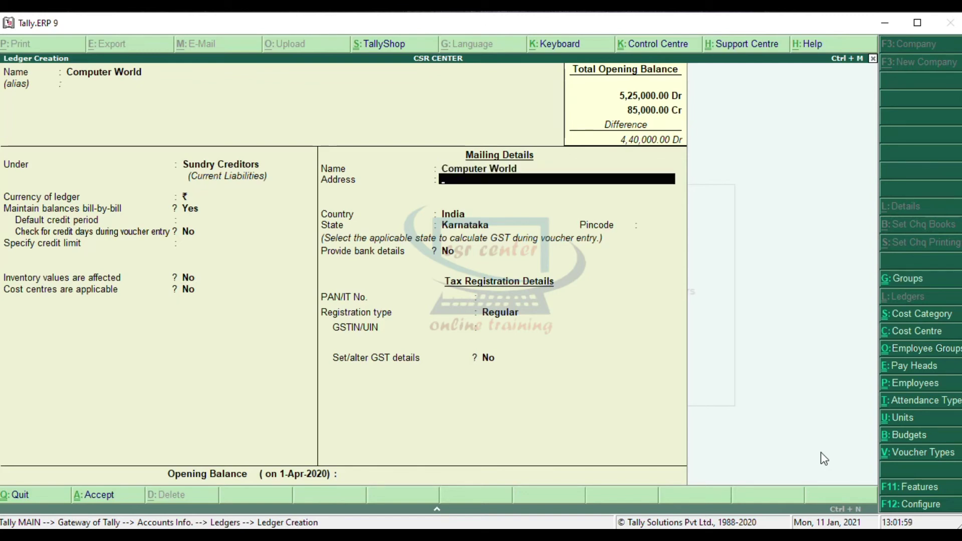
key(Return)
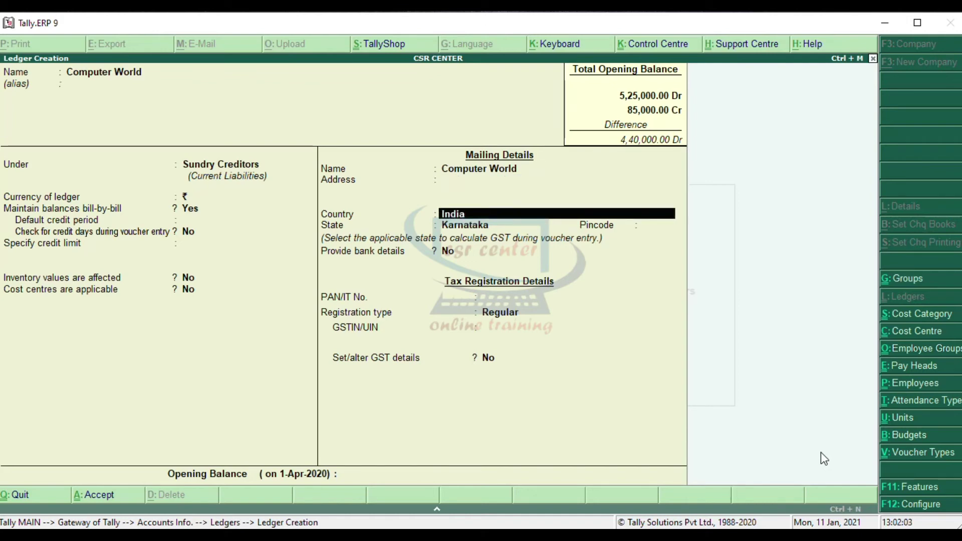
key(Return)
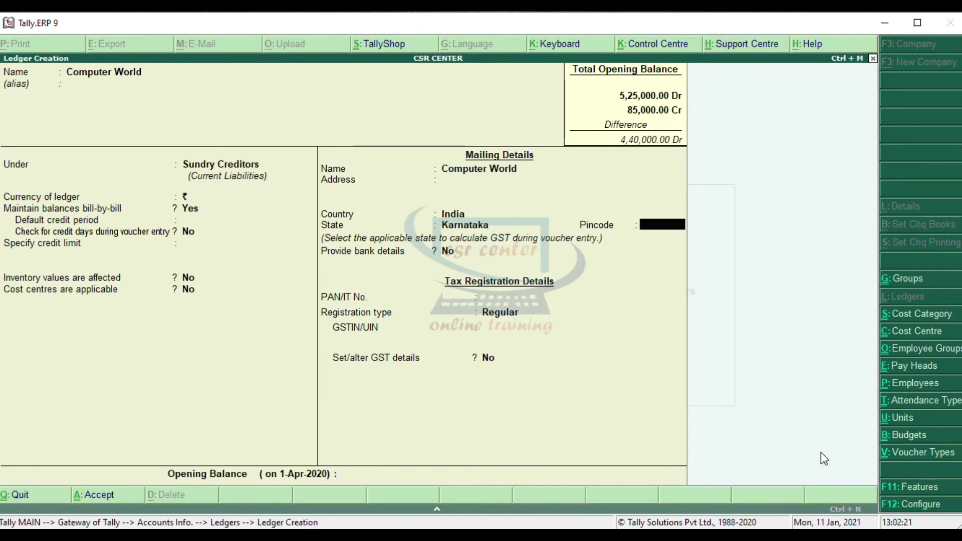
key(Return)
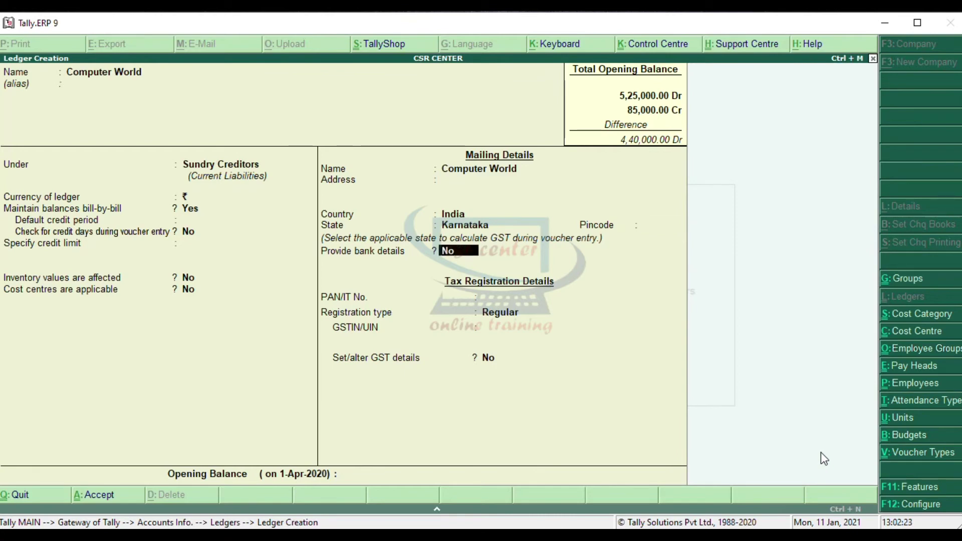
- Keep registration type Regular for Computer World, decline bank and GST details, and save it with PAN, GSTIN and opening balance blank
key(Return)
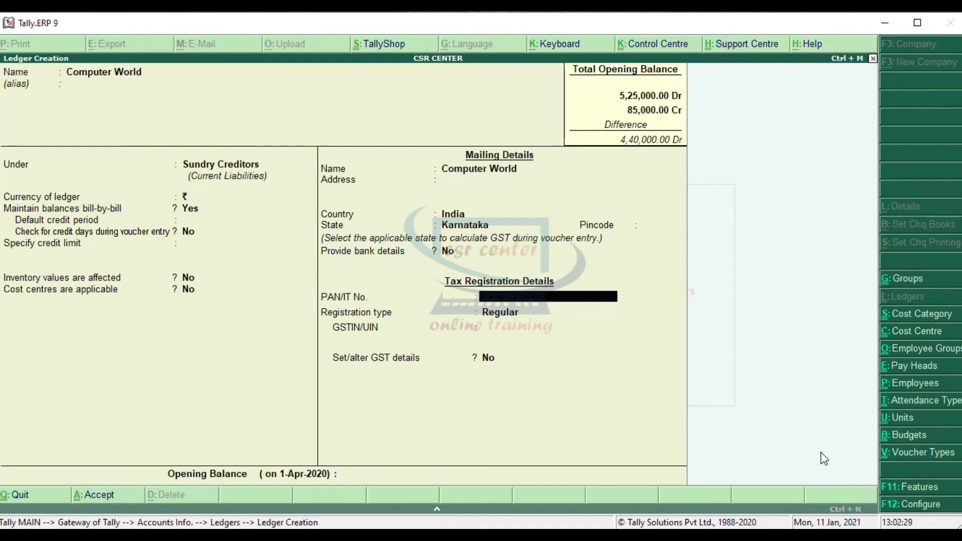
key(Return)
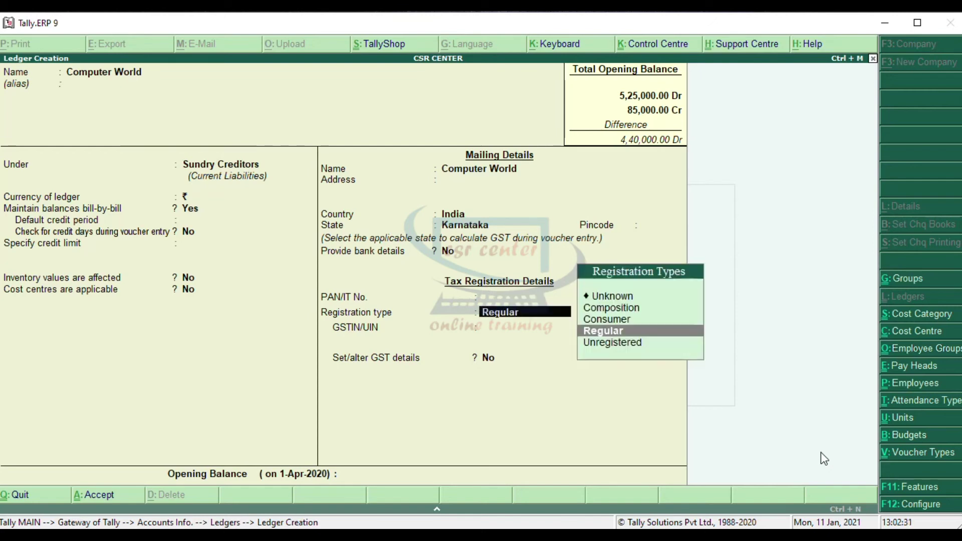
key(Return)
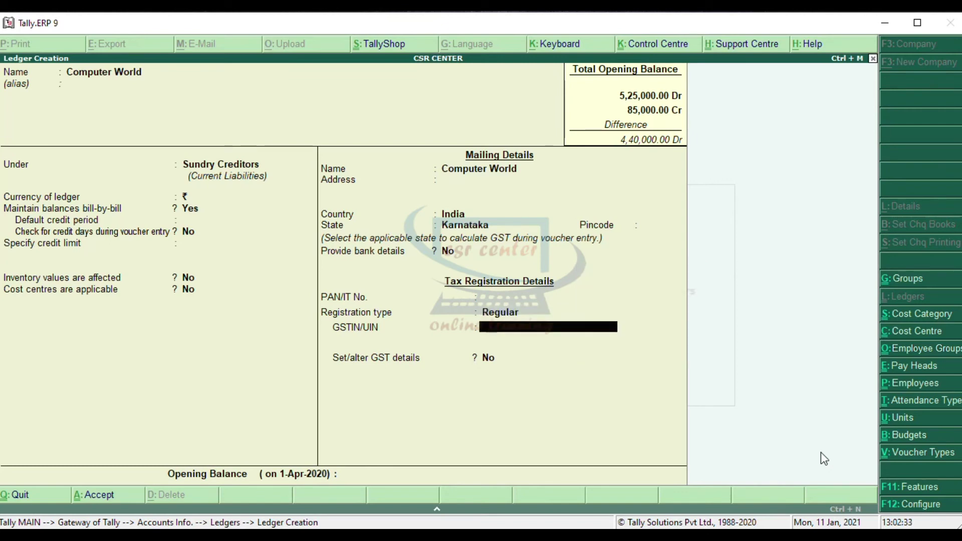
key(Return)
key(Return)
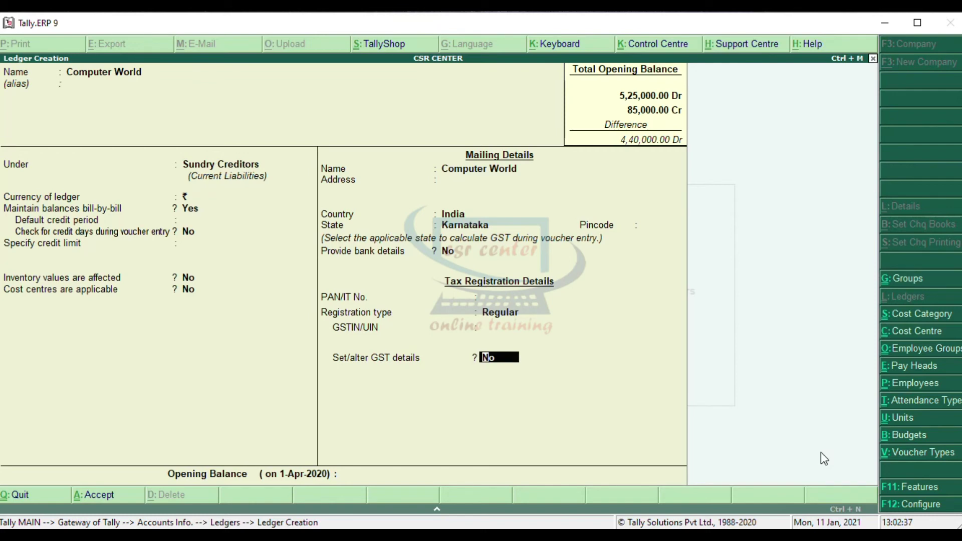
key(Return)
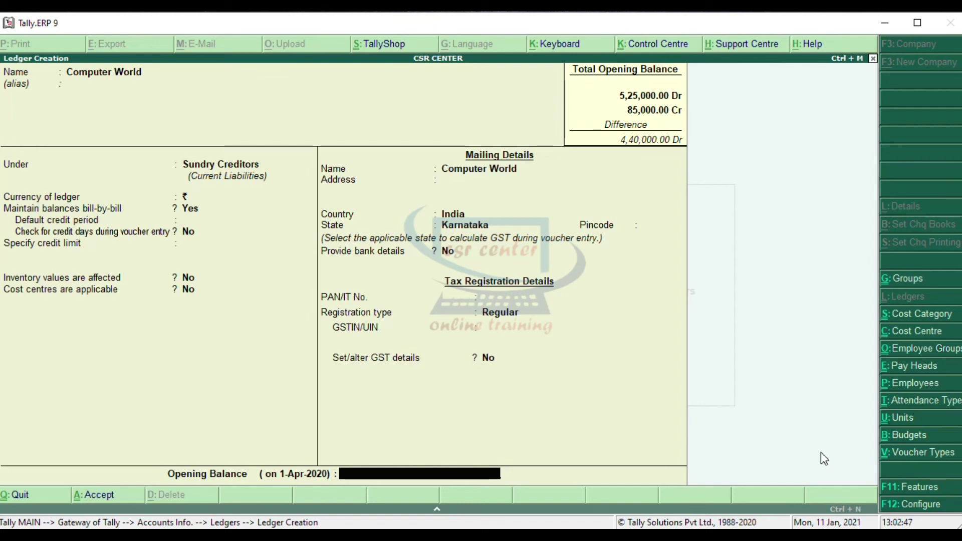
key(Return)
key(Return)
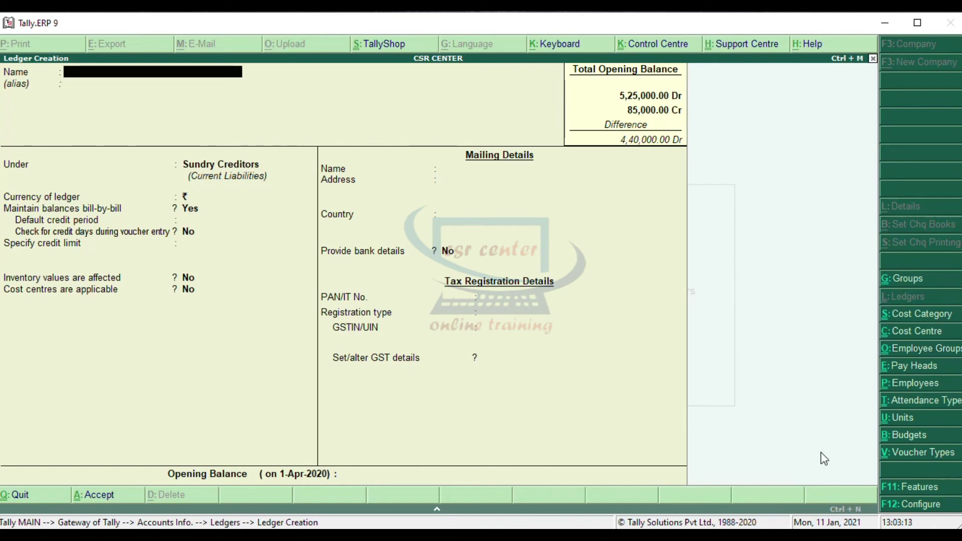
- Name the next ledger Rathod Computers, place it under the Sundry Debtors group and keep the ₹ currency
text(Rathod Computers)
key(Return)
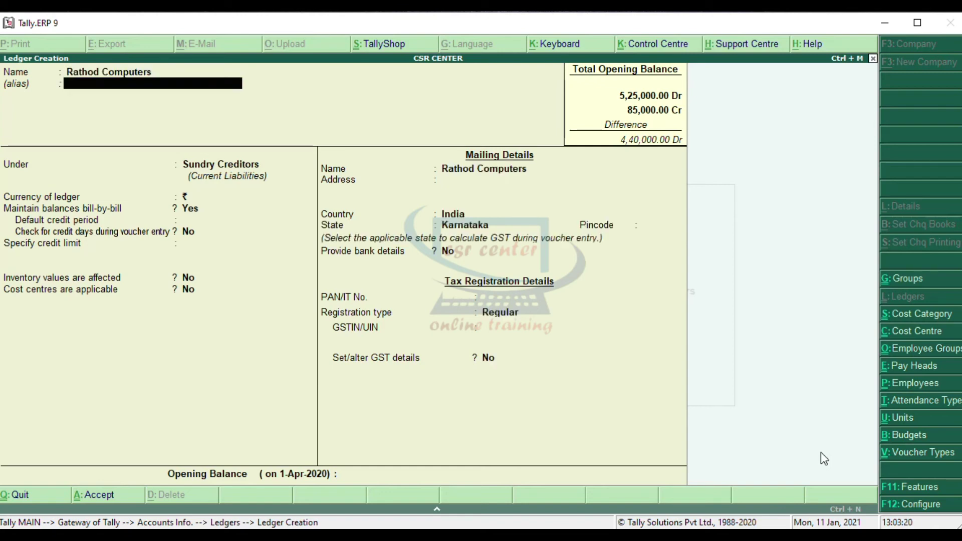
key(Return)
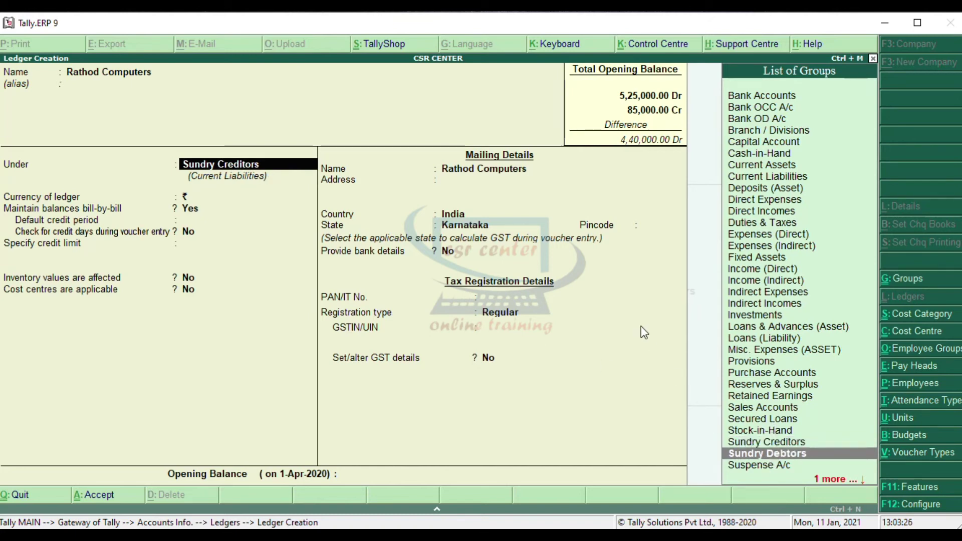
key(Return)
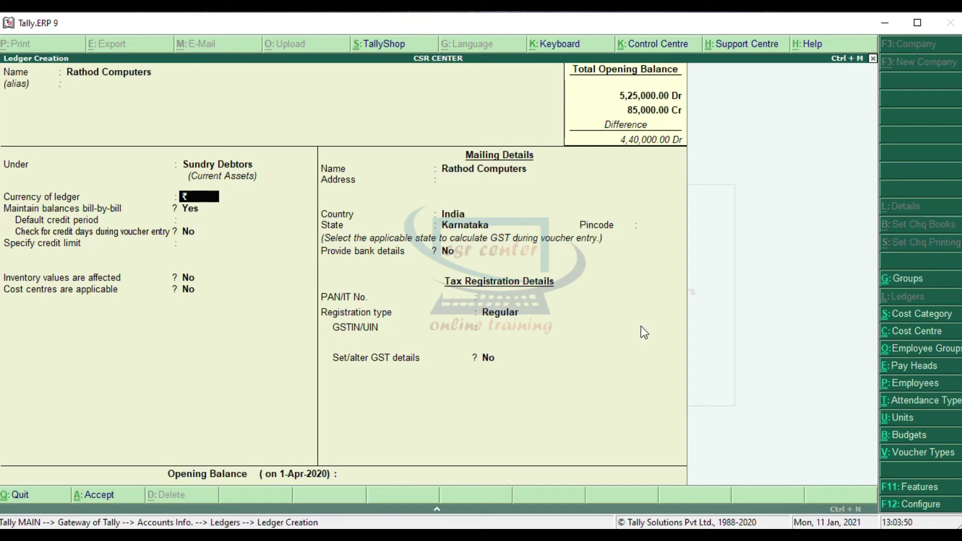
key(Return)
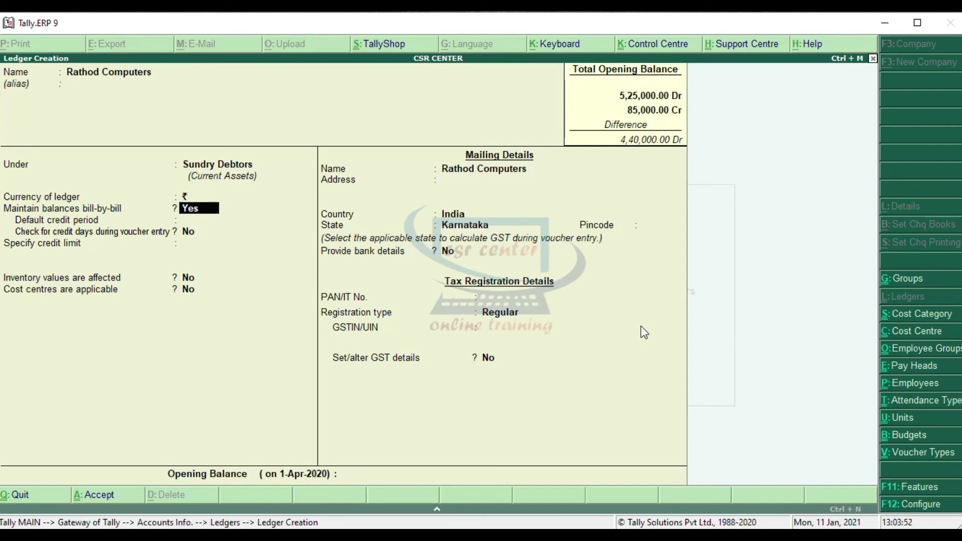
- For Rathod Computers, keep bill-by-bill balances Yes, leave credit period and limit blank, and keep No for credit-day checks, inventory values and cost centres
key(Return)
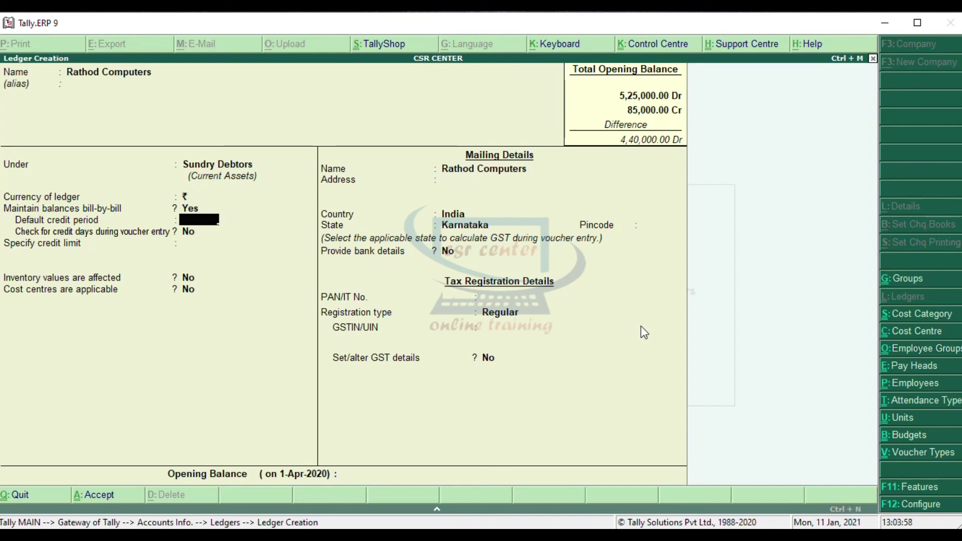
key(Return)
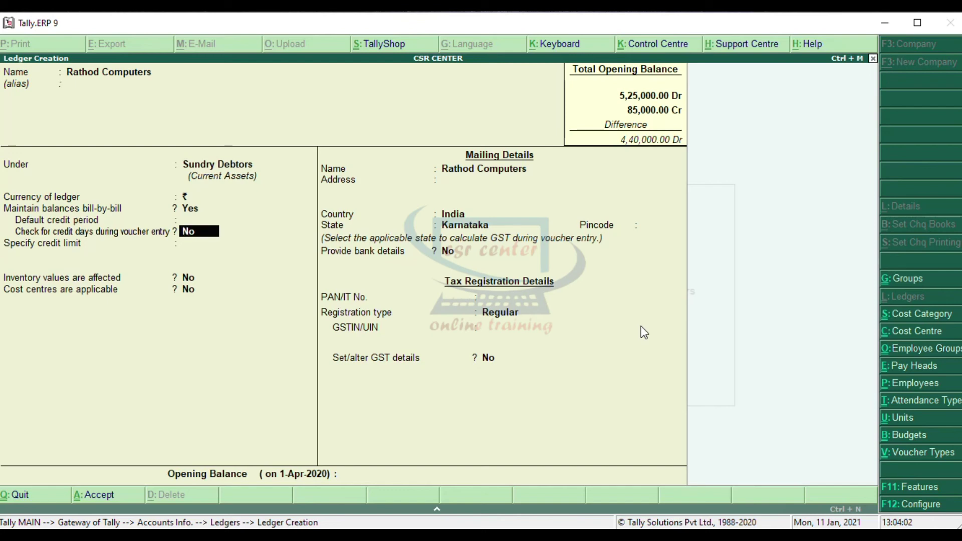
key(Return)
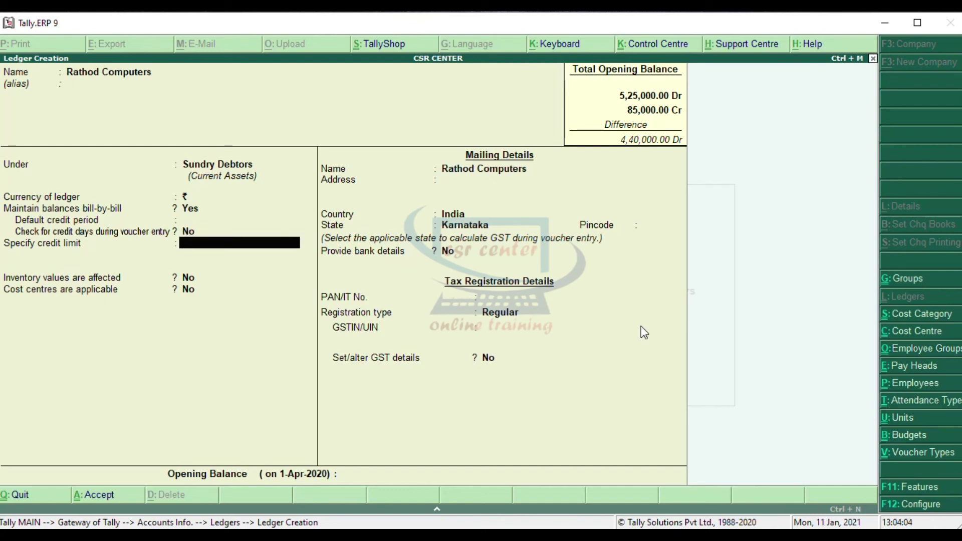
key(Return)
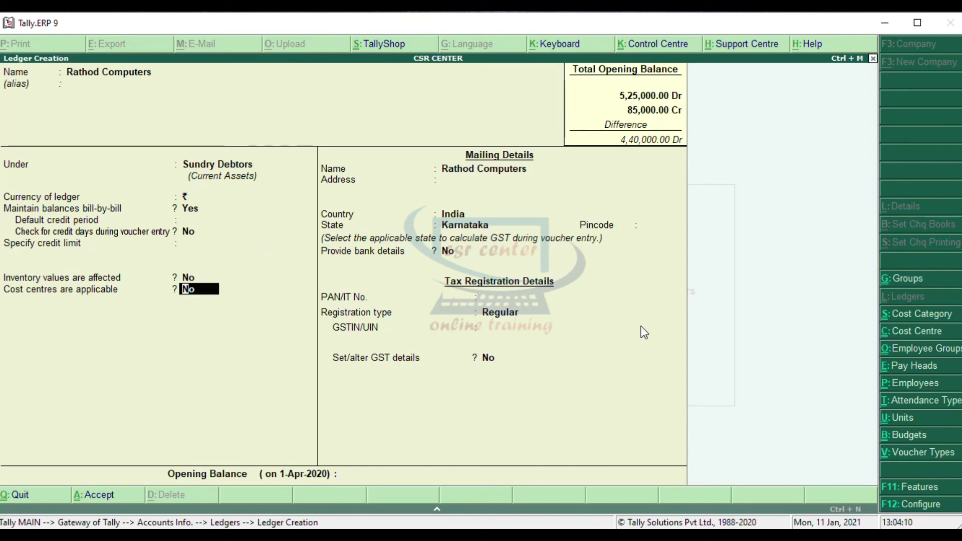
key(Return)
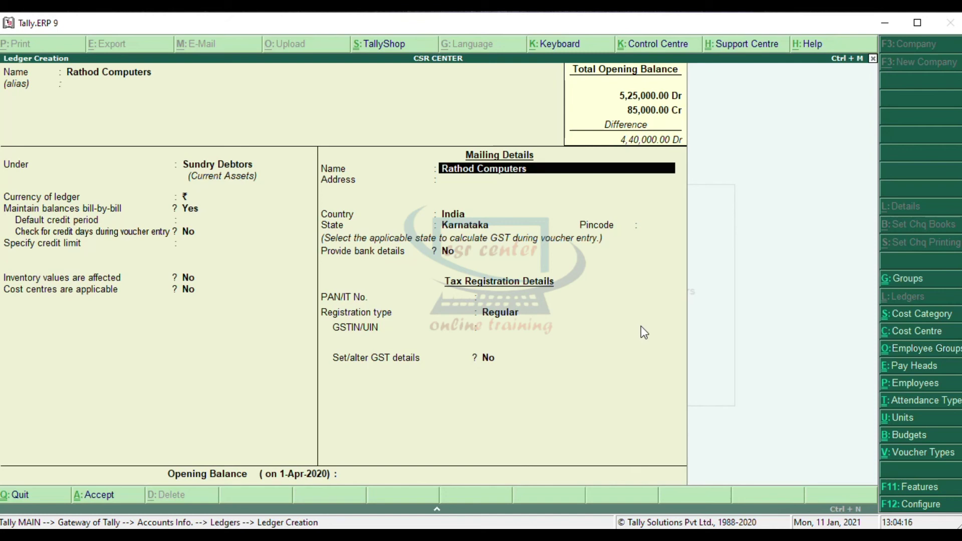
- Accept Rathod Computers as the mailing name with country India and state Karnataka, leaving the address and pincode blank
key(Return)
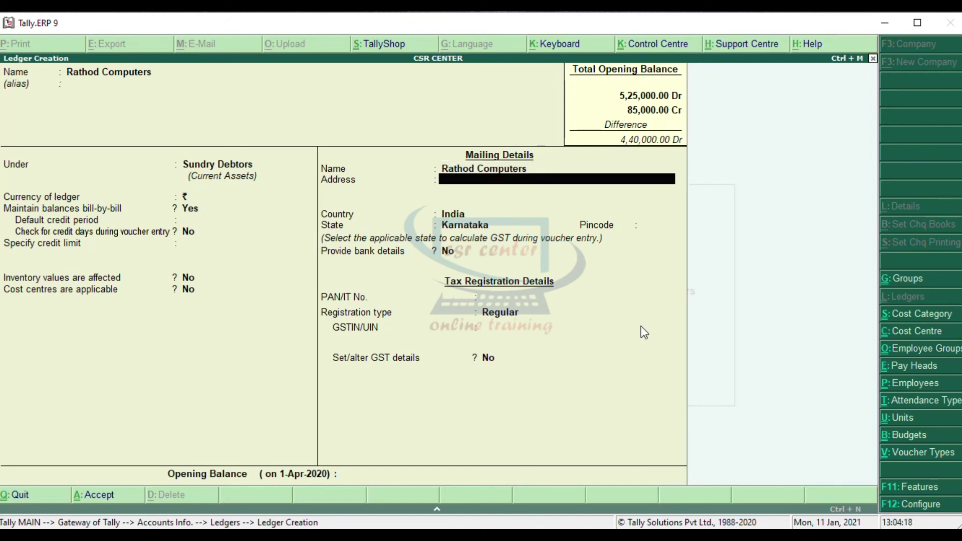
key(Return)
key(Return)
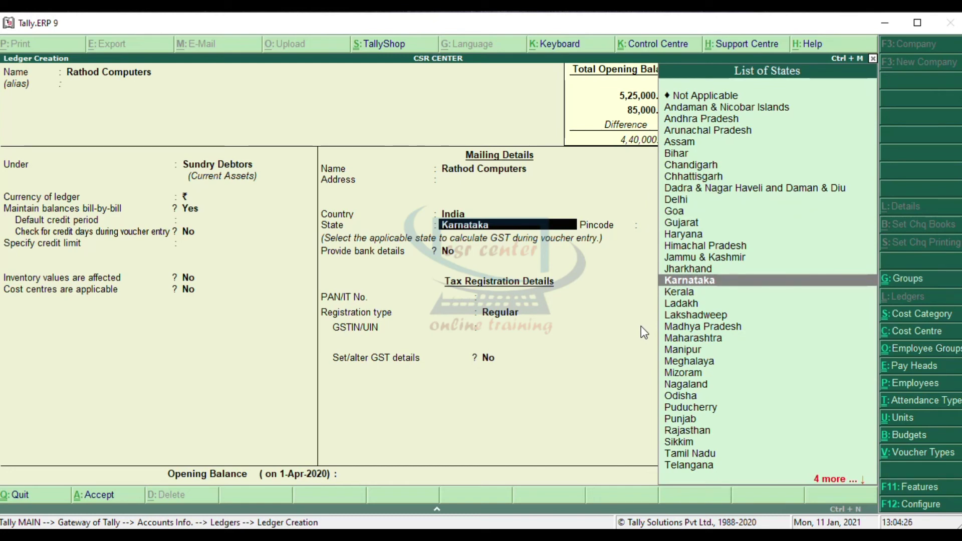
key(Return)
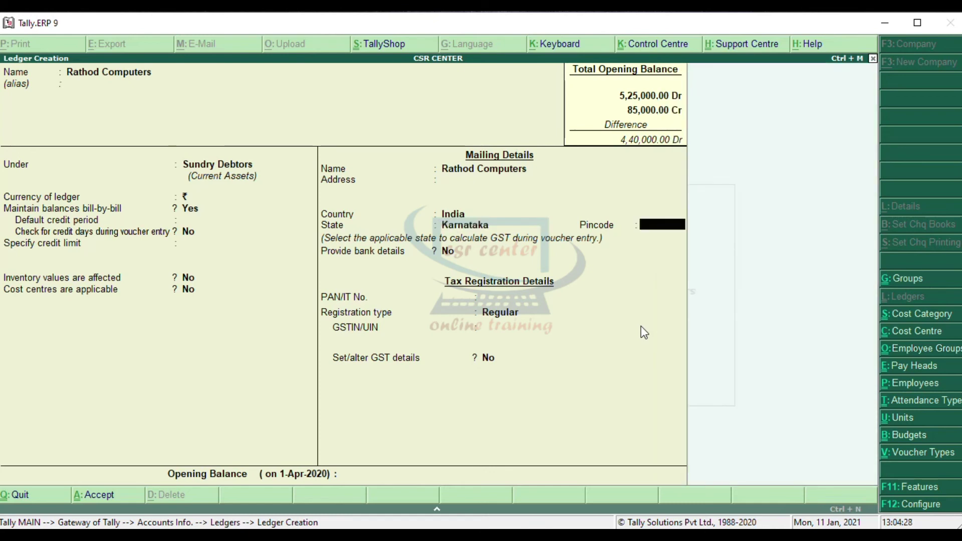
key(Return)
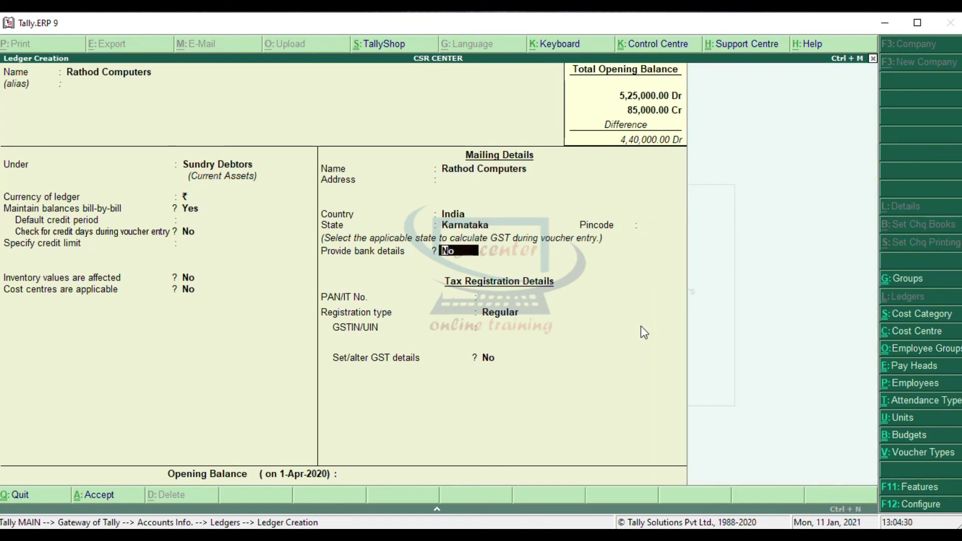
- Keep registration type Regular for Rathod Computers, decline bank and GST details, and save it with PAN, GSTIN and opening balance blank
key(Return)
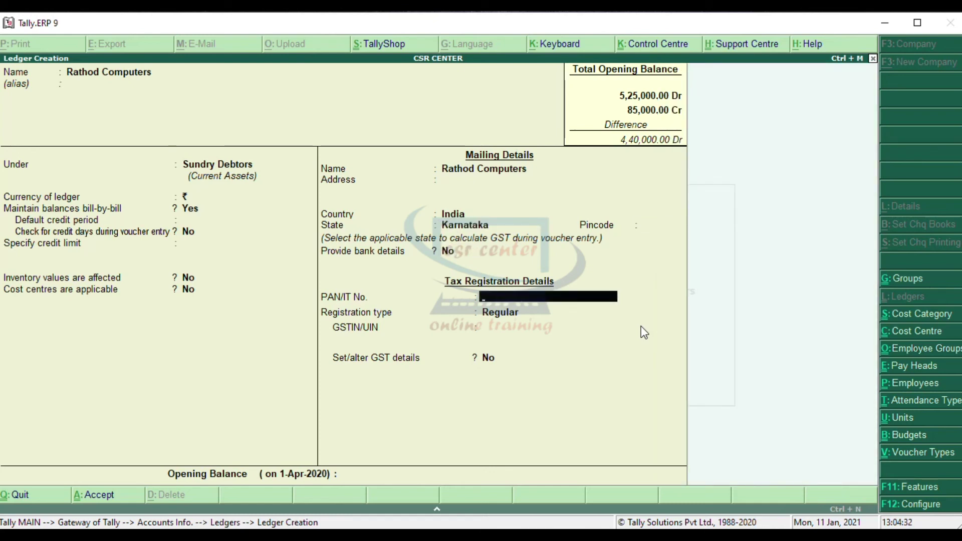
key(Return)
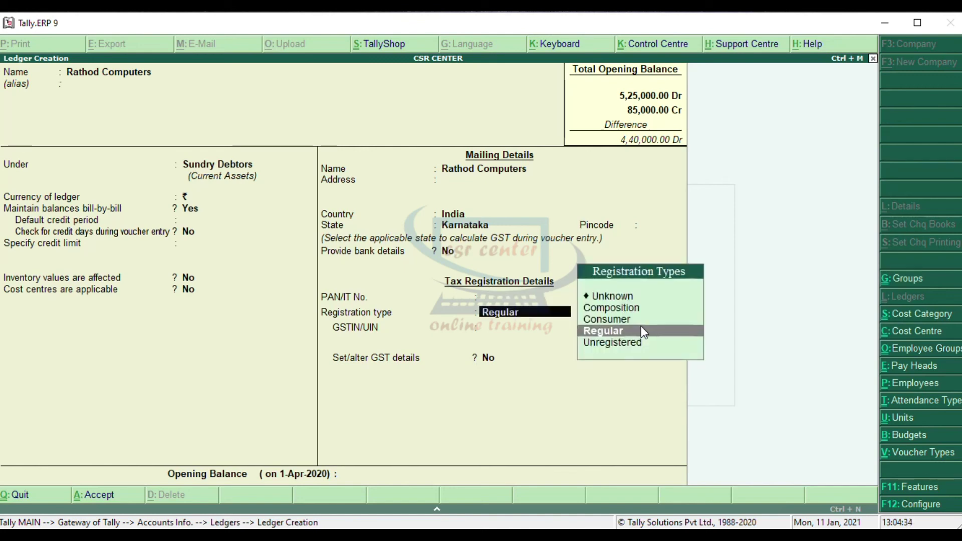
key(Return)
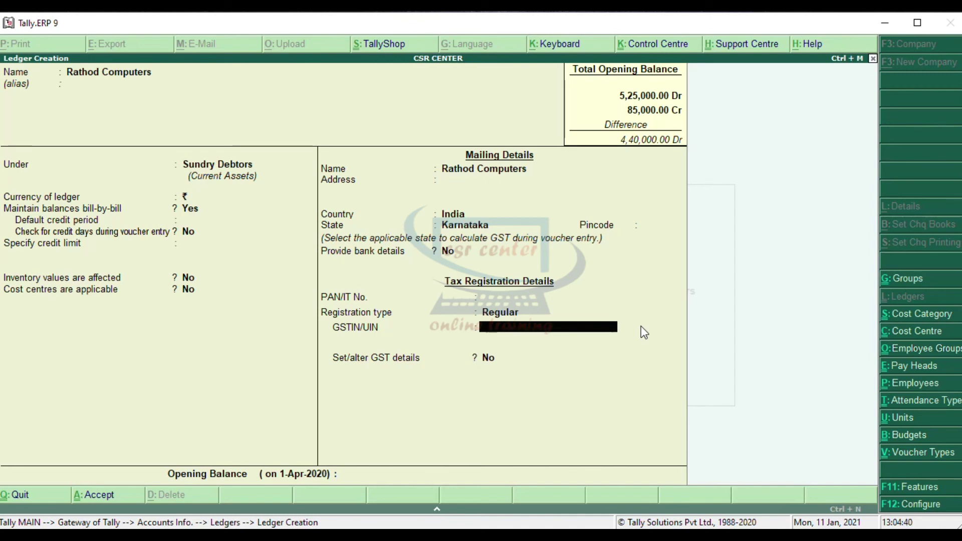
key(Return)
key(Return)
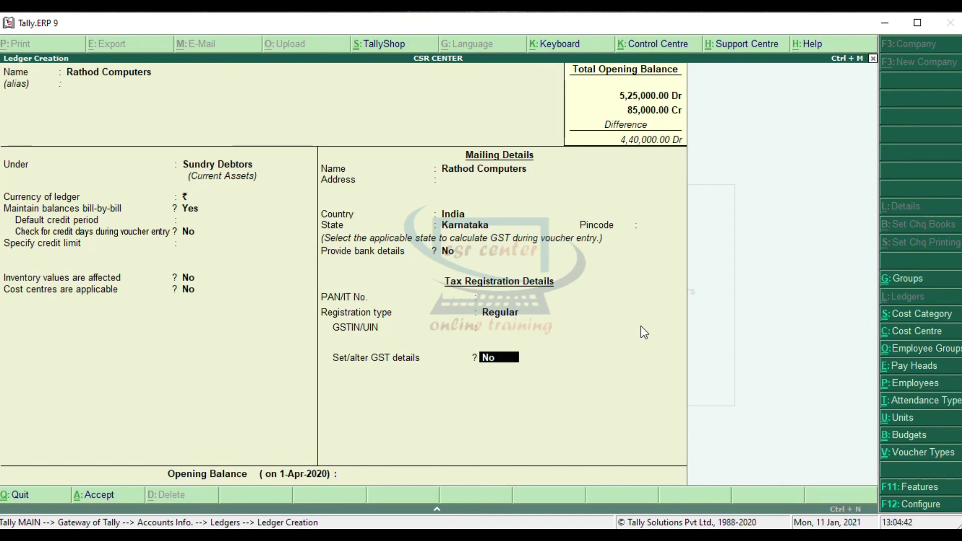
key(Return)
key(Return)
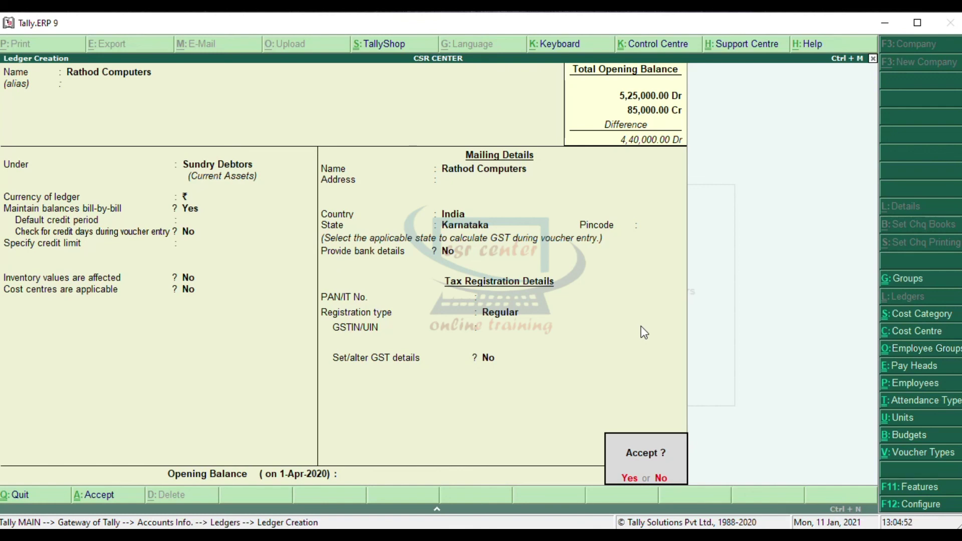
key(Return)
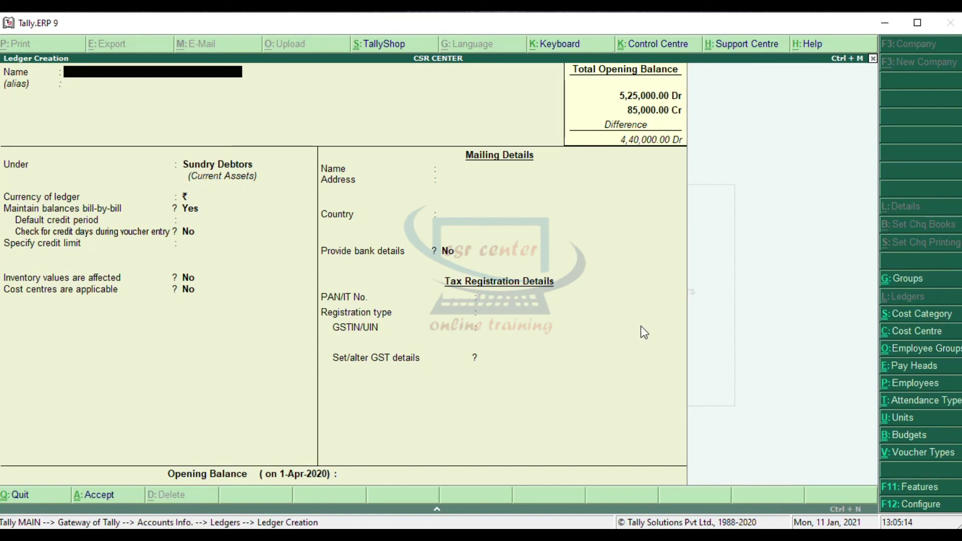
- Name the next ledger Advance Paid without an alias, place it under the Suspense A/c group and keep the ₹ currency
text(Advance P)
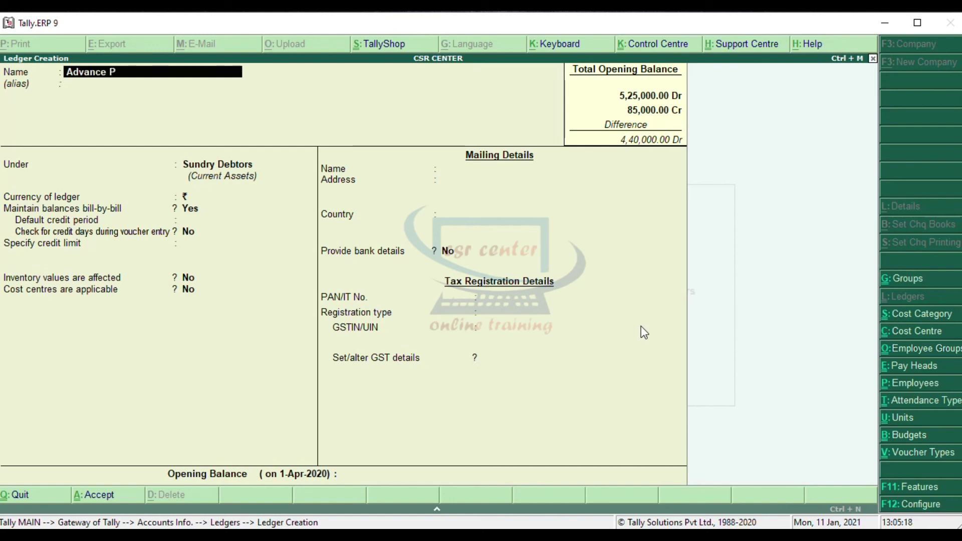
text(aid)
key(Return)
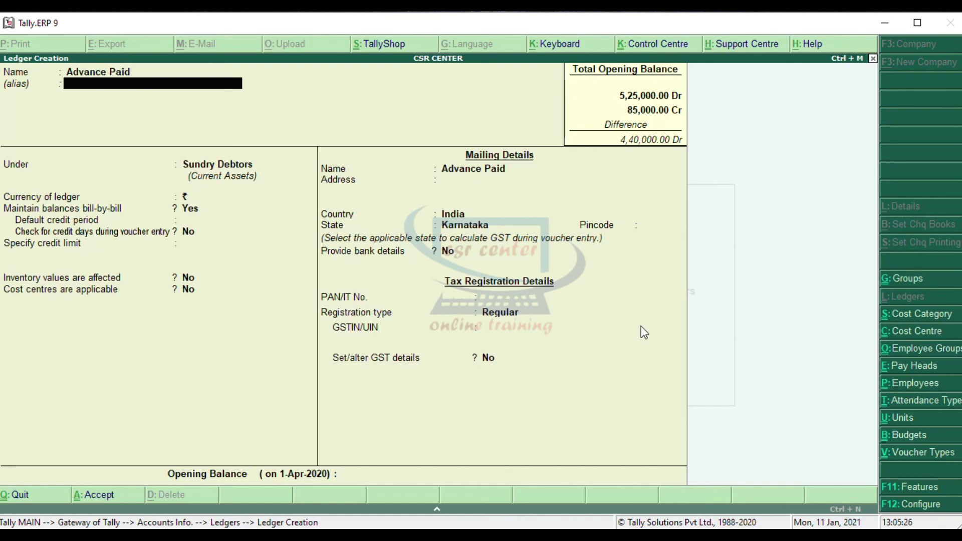
key(Return)
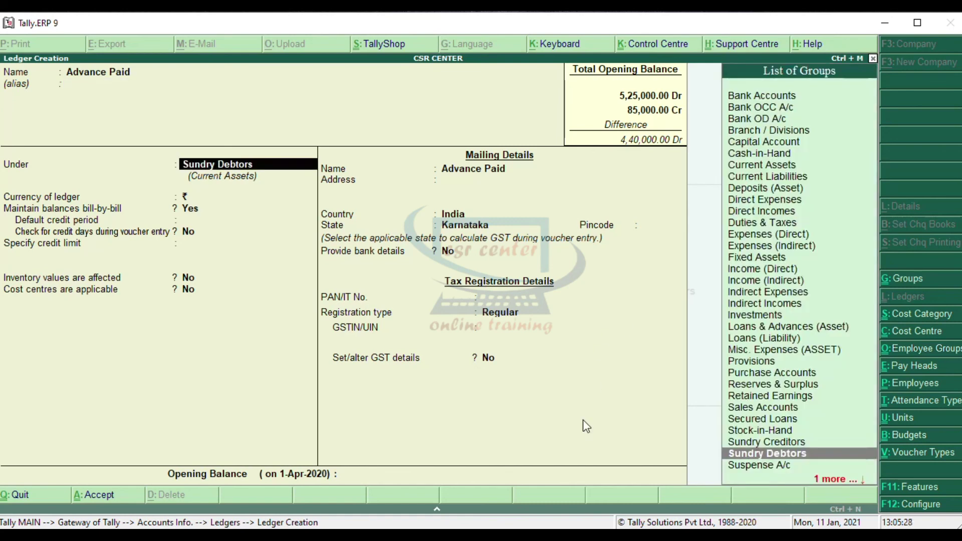
click(769, 467)
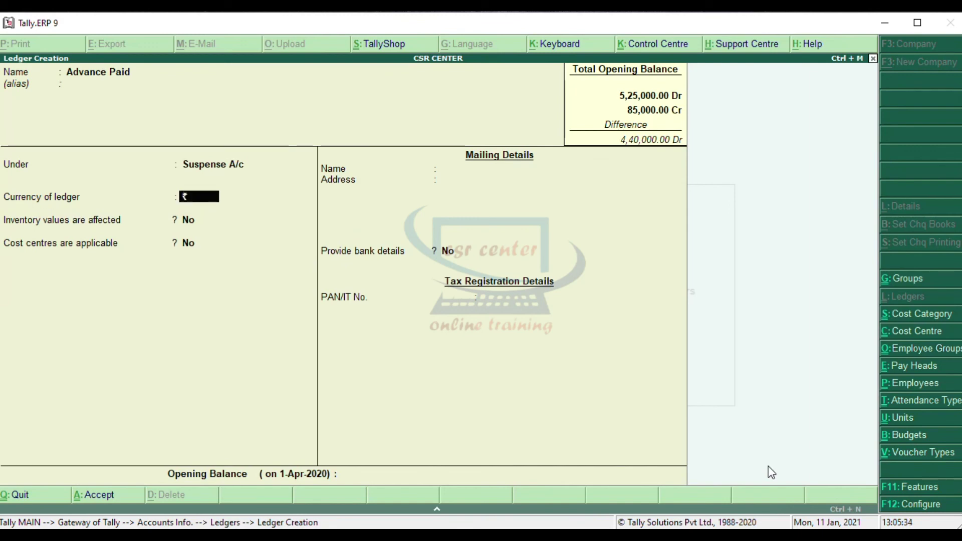
key(Return)
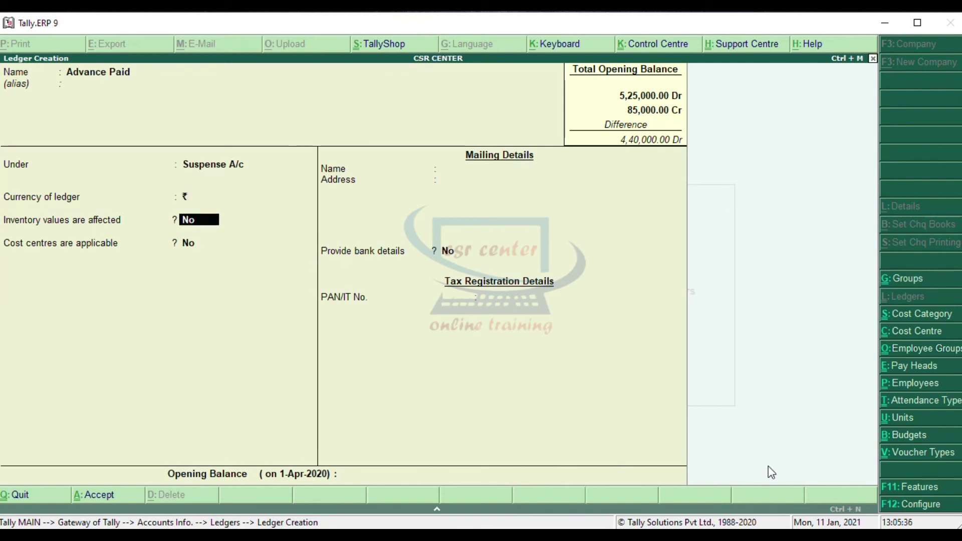
- Keep No for Advance Paid's inventory values and cost centres, set its opening balance to 5,000 Cr and save the ledger
key(Return)
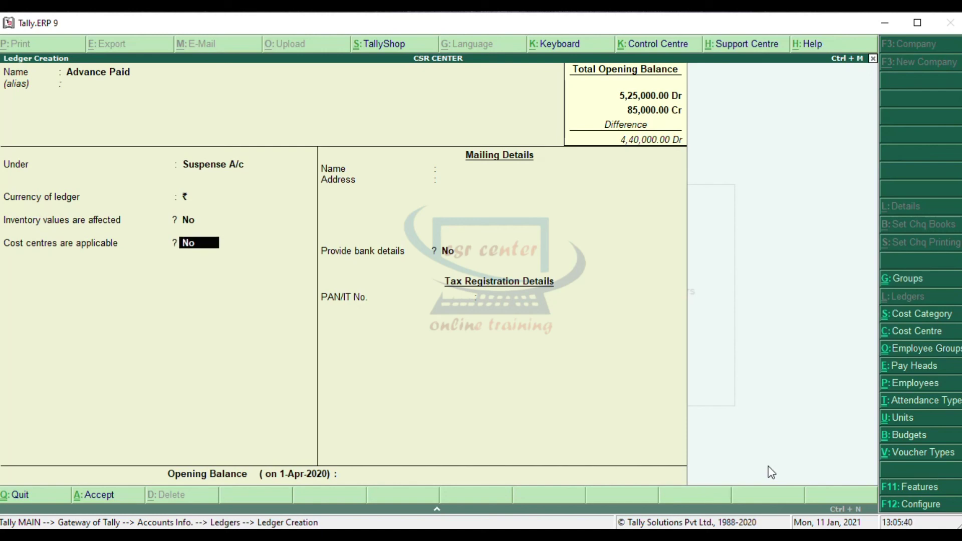
key(Return)
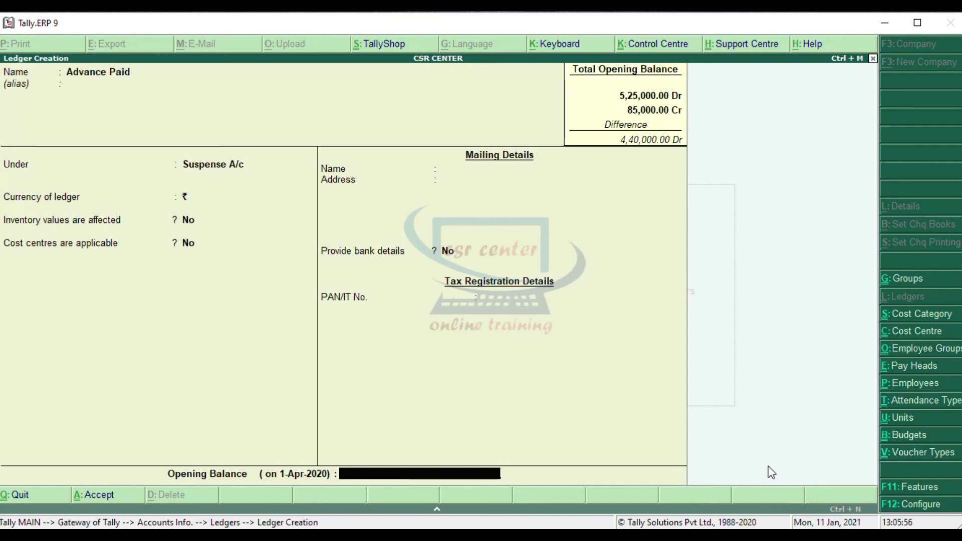
text(5,0)
text(000)
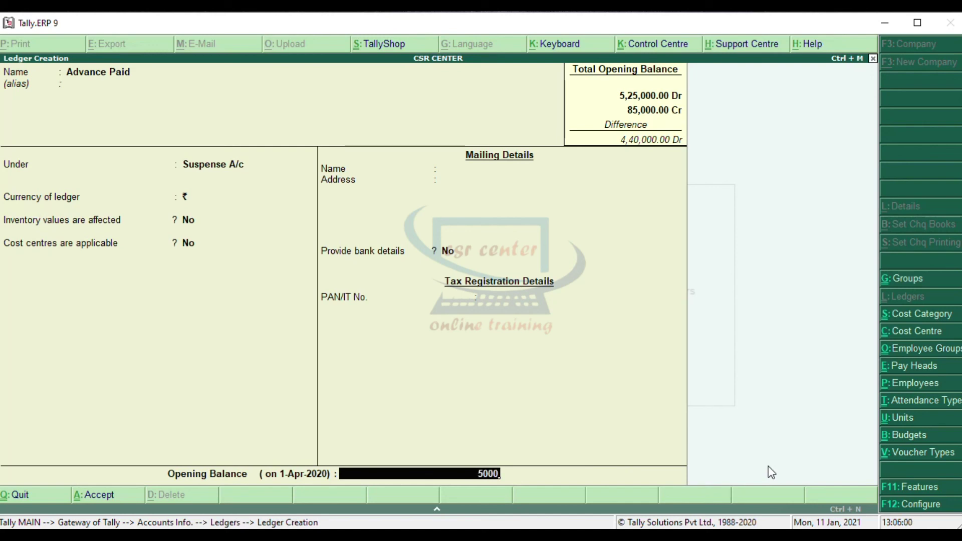
key(Return)
key(Return)
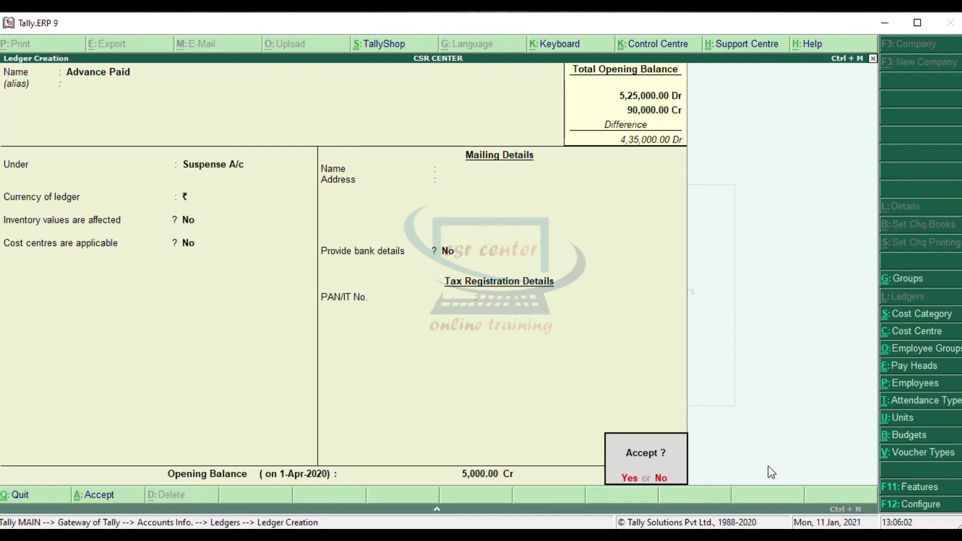
key(Return)
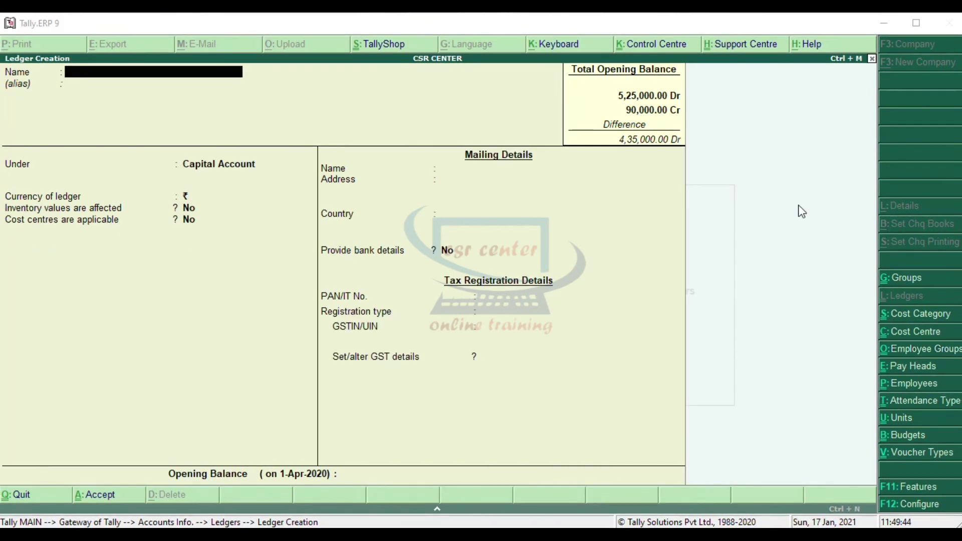